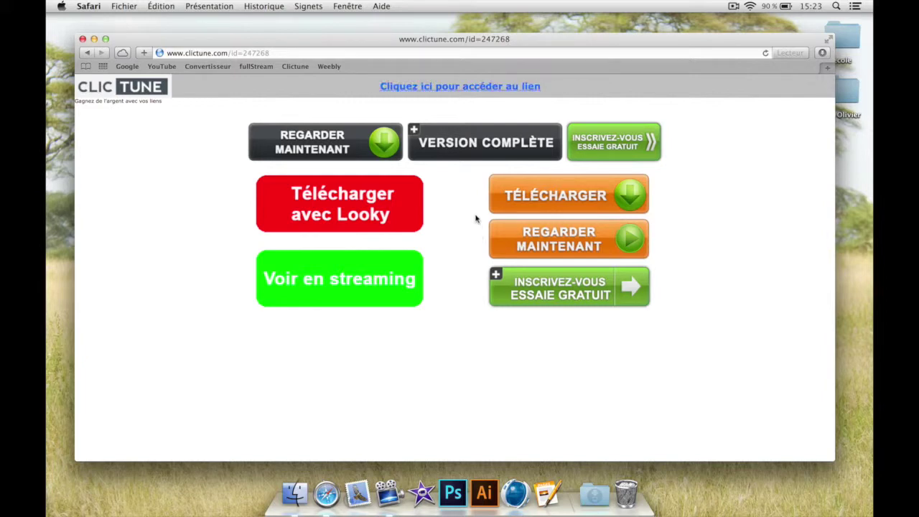
# Follow the link to the Xray 1.7.4 mod page and download the Xray 1.7.4 archive from MediaFire
pyautogui.click(460, 92)
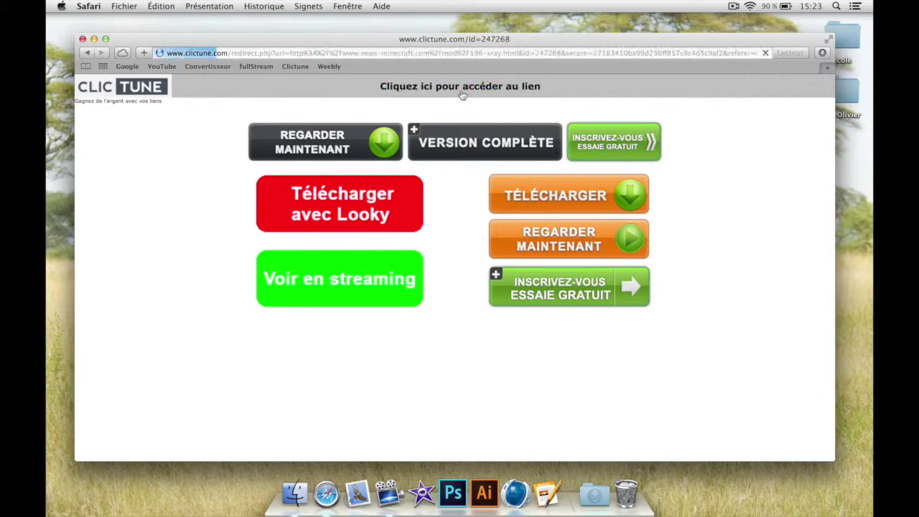
pyautogui.scroll(-10, 424, 320)
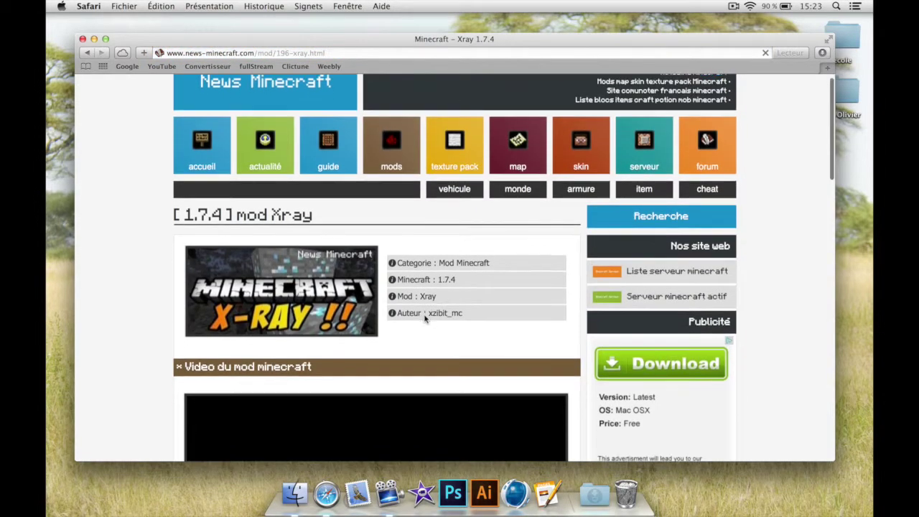
pyautogui.scroll(-15, 424, 320)
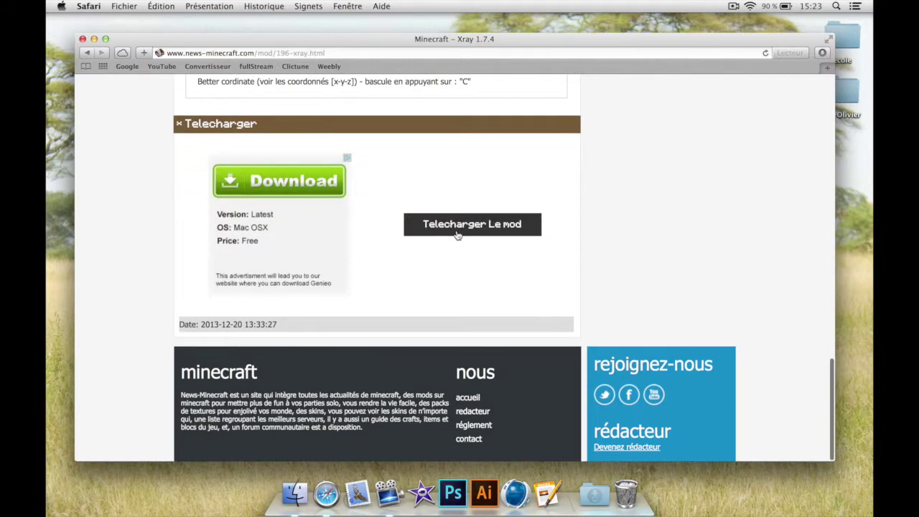
pyautogui.click(457, 230)
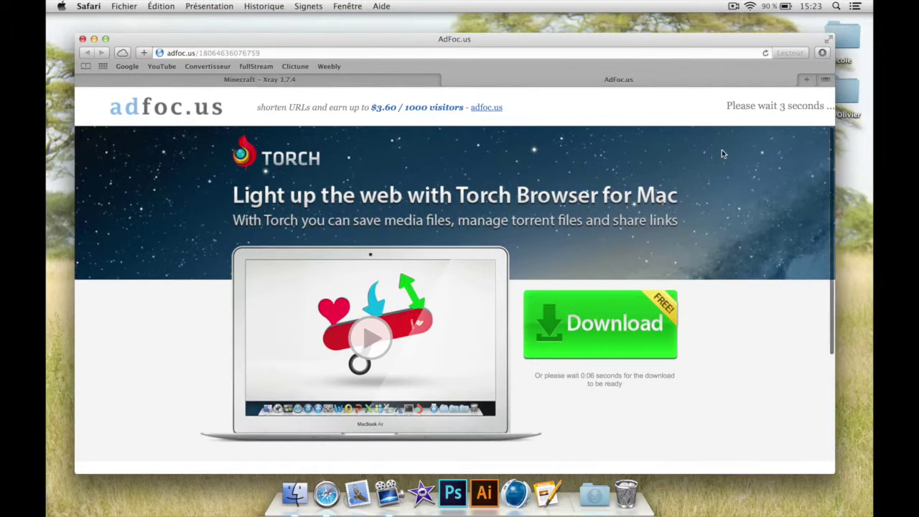
pyautogui.click(787, 106)
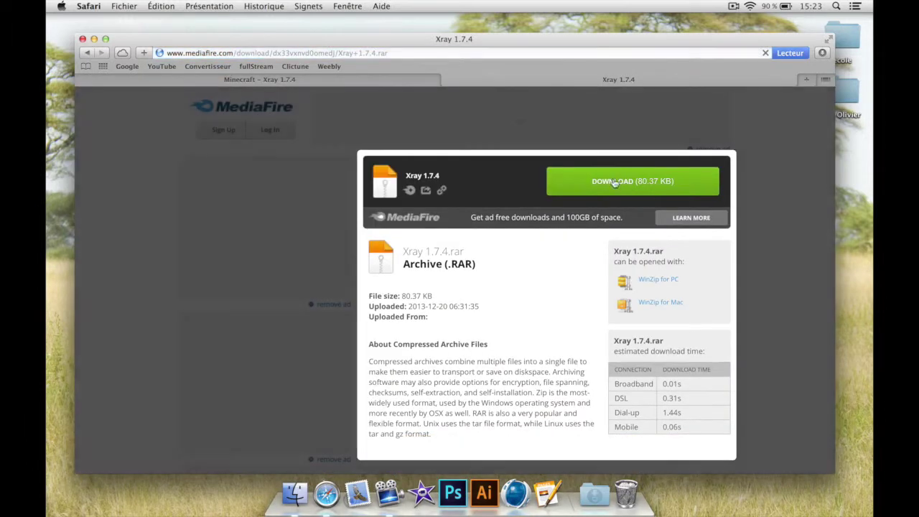
pyautogui.click(614, 183)
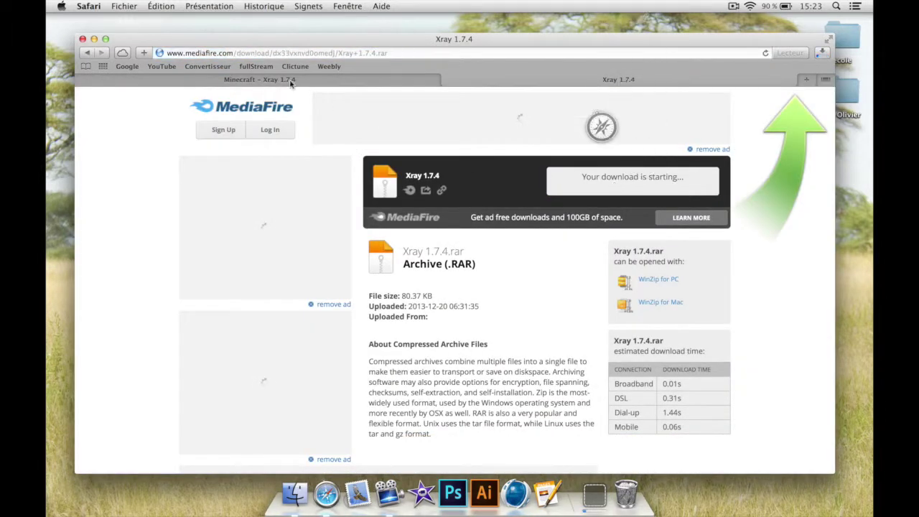
# Minimise the browser, move Xray 1.7.4.rar from the downloads to the desktop and extract it there
pyautogui.click(94, 39)
pyautogui.click(578, 494)
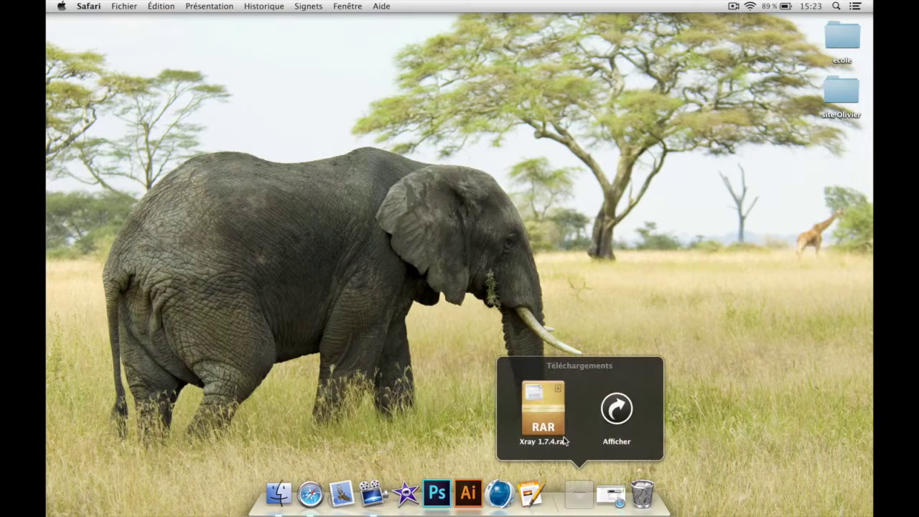
pyautogui.moveTo(546, 413); pyautogui.dragTo(837, 275)
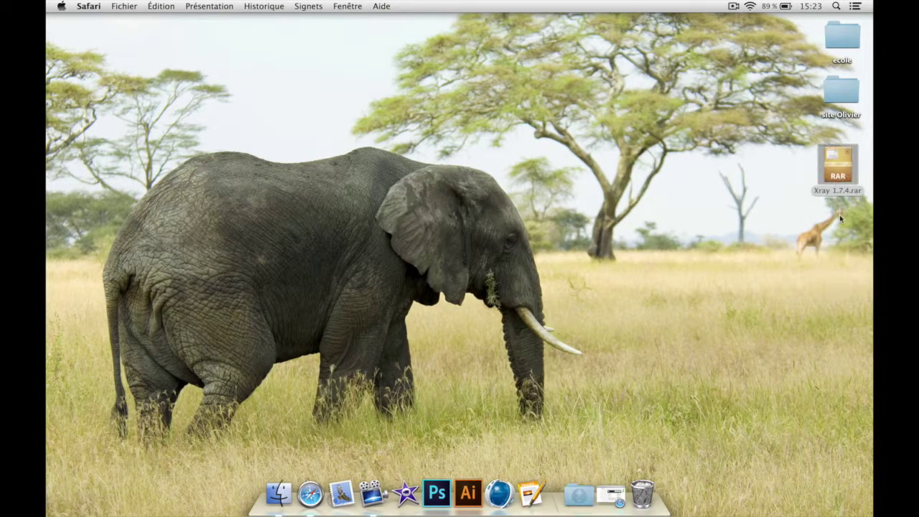
pyautogui.click(840, 177)
pyautogui.doubleClick(840, 177)
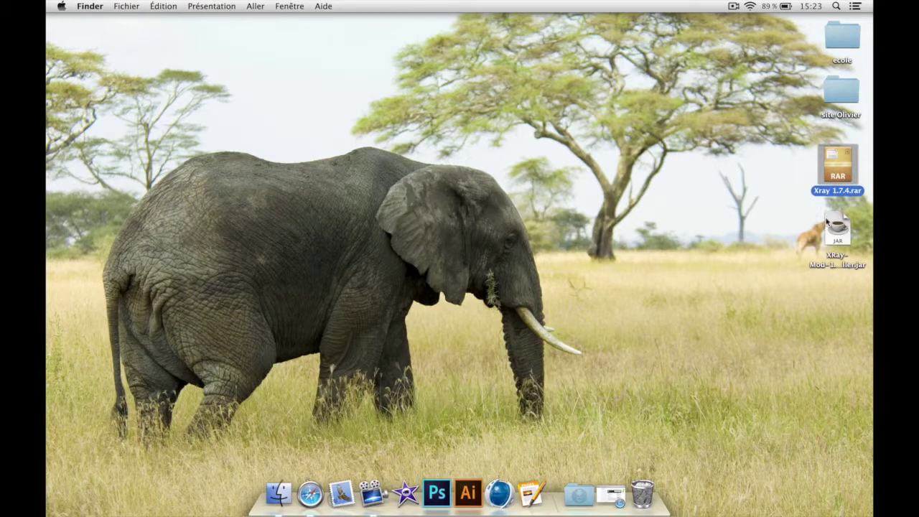
# Try to open the extracted XRay-Mod-1.7.4-Installer.jar directly from the desktop
pyautogui.click(841, 234)
pyautogui.doubleClick(843, 237)
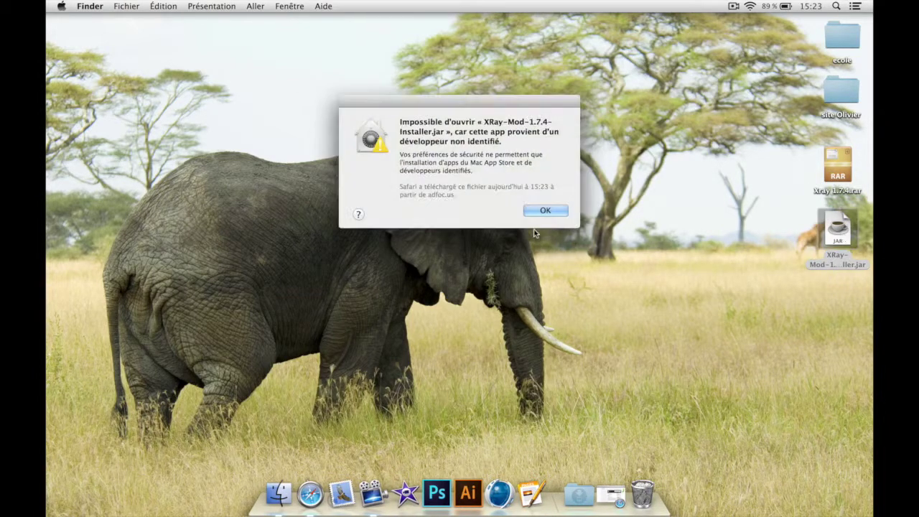
pyautogui.click(550, 211)
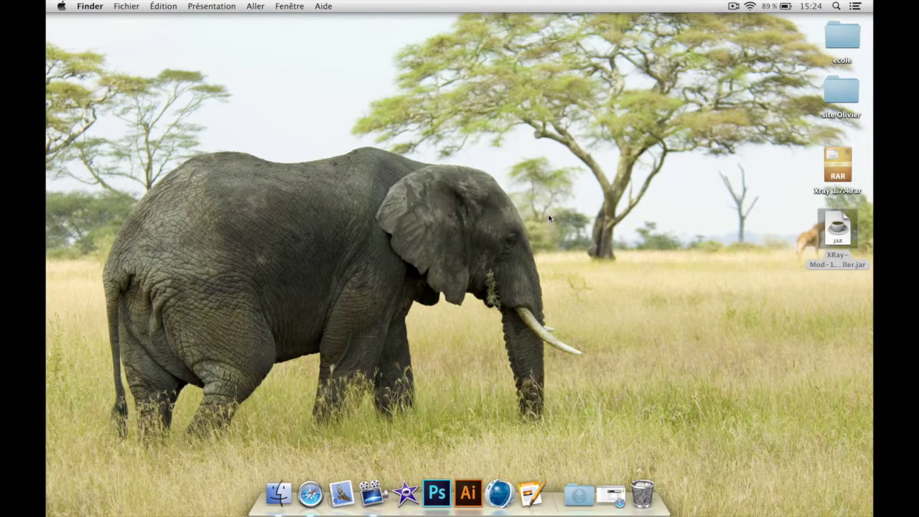
# Open XRay-Mod-1.7.4-Installer.jar with the security override, allow it to run and complete the XRay installation
pyautogui.rightClick(834, 233)
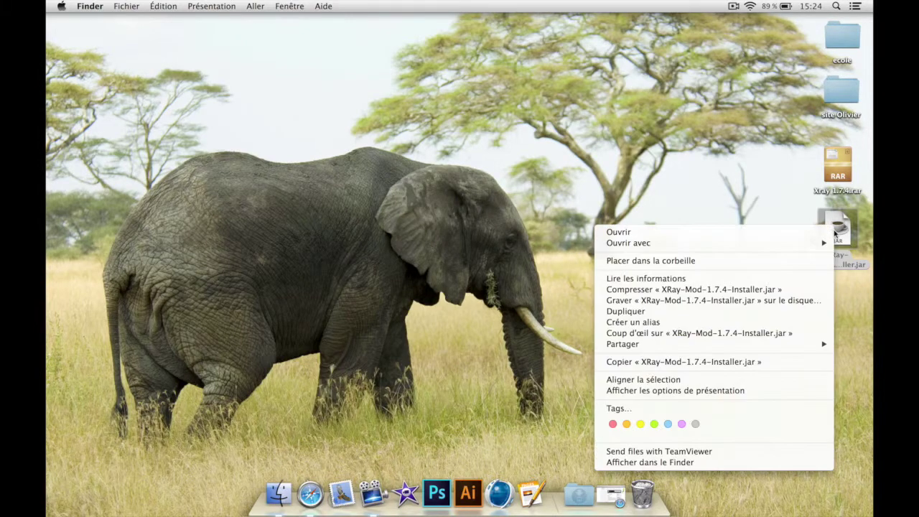
pyautogui.click(791, 231)
pyautogui.click(492, 202)
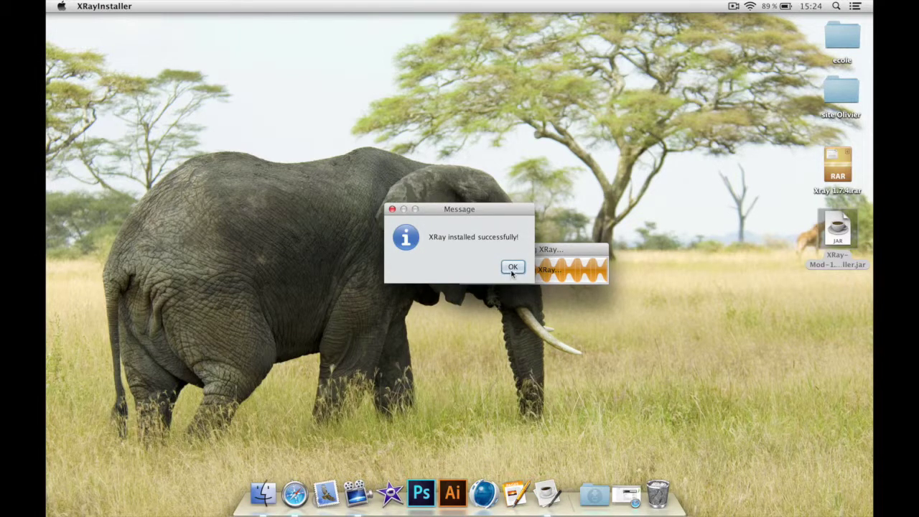
pyautogui.click(513, 269)
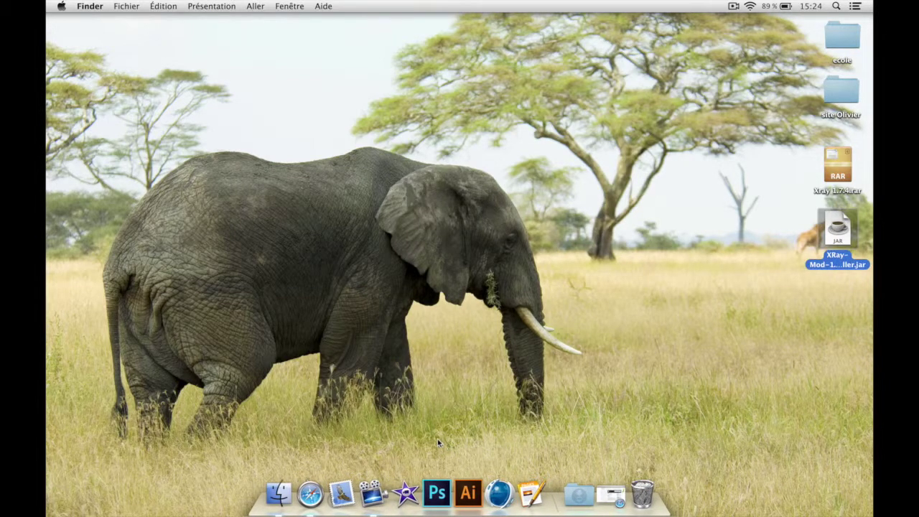
# Launch Minecraft and show the launcher's profile list for editing
pyautogui.press('F4')
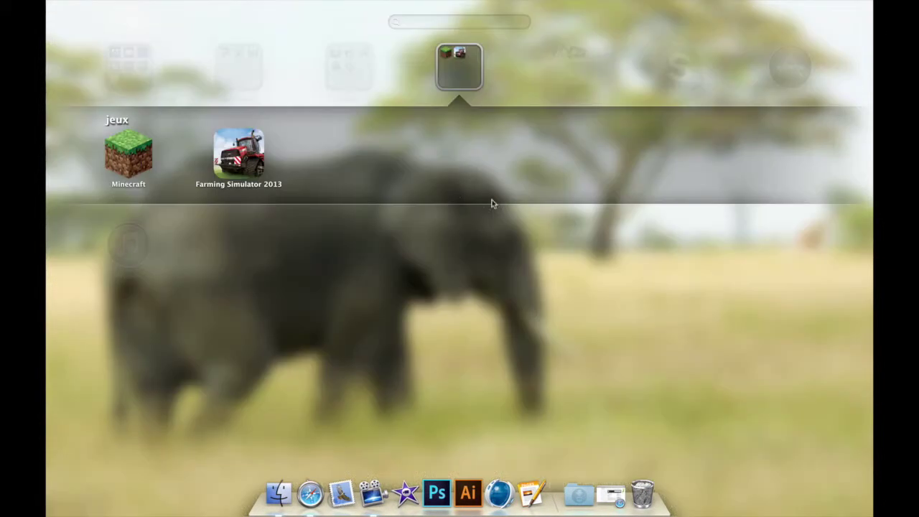
pyautogui.click(128, 154)
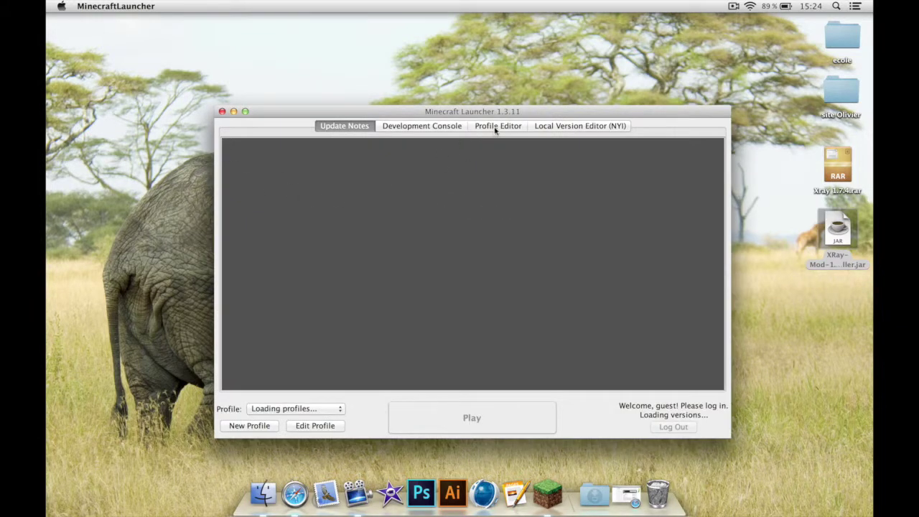
pyautogui.click(494, 127)
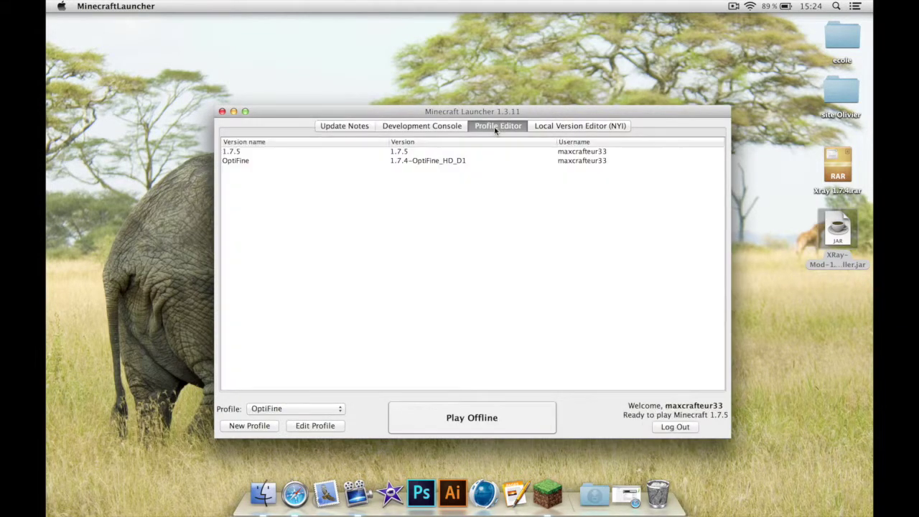
# Set the OptiFine profile to use release 1.7.4-XRay, rename it X-RAY and save it
pyautogui.doubleClick(359, 162)
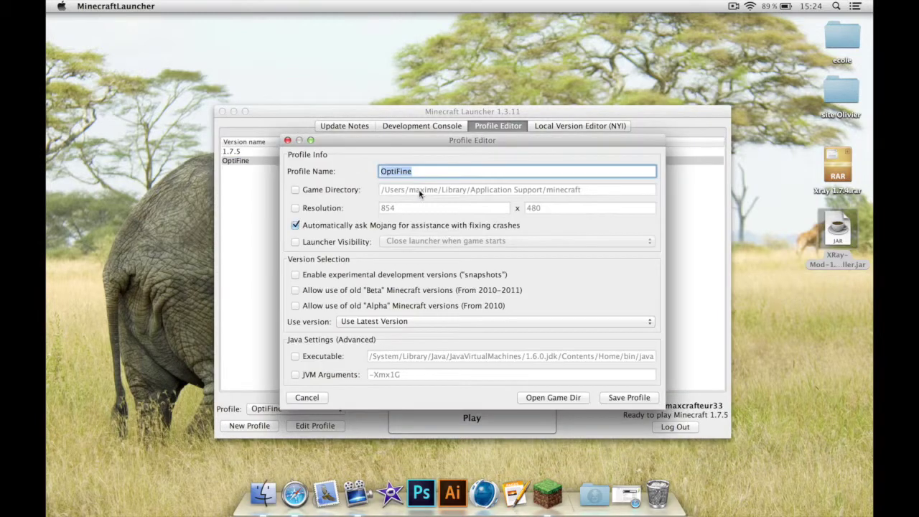
pyautogui.click(404, 323)
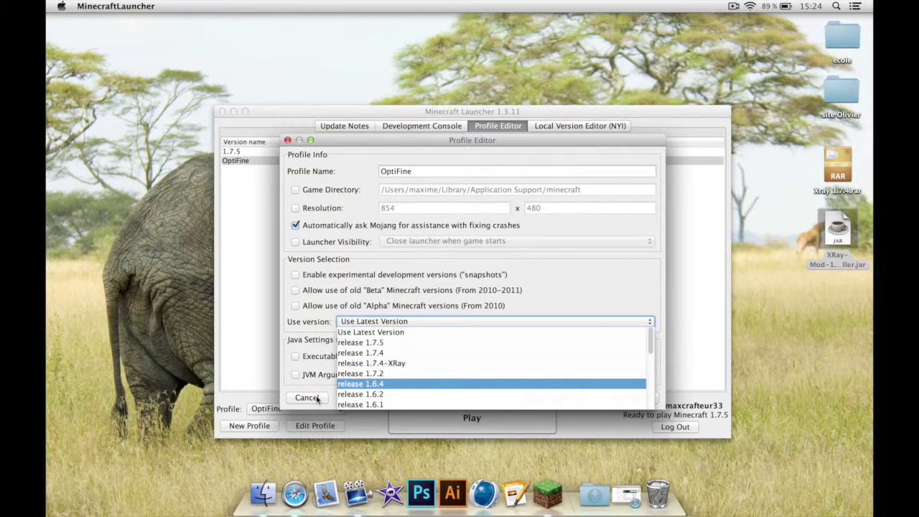
pyautogui.click(359, 364)
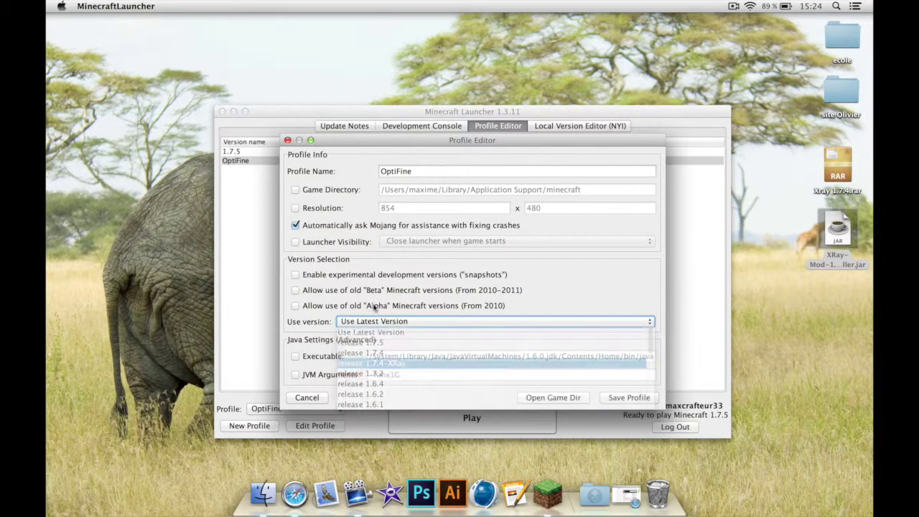
pyautogui.doubleClick(429, 172)
pyautogui.write('1')
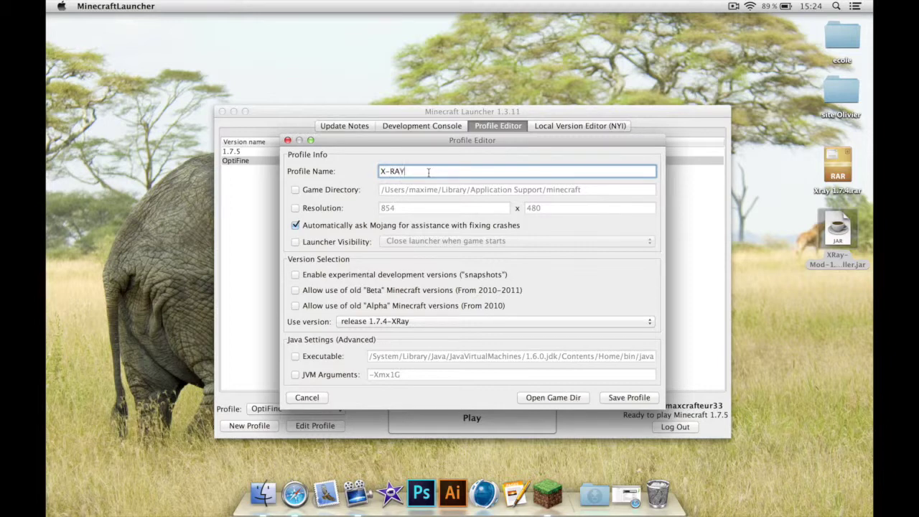
pyautogui.click(615, 400)
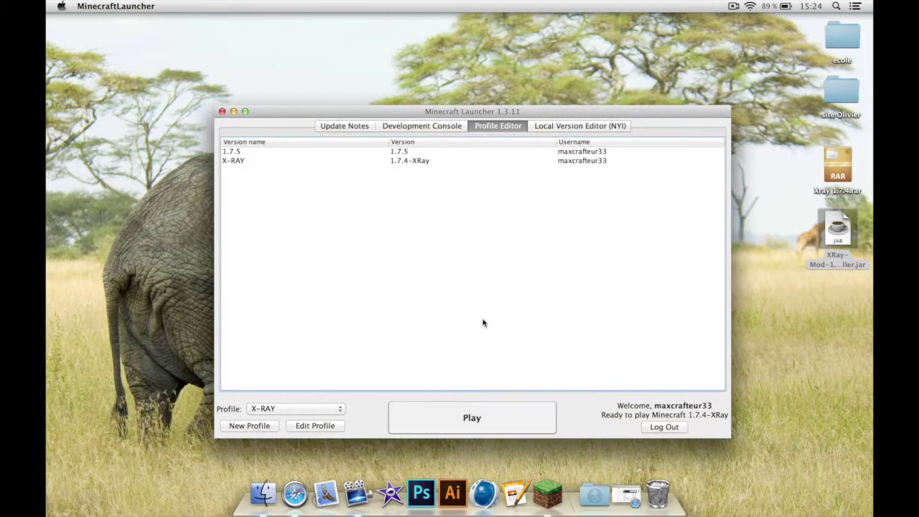
# Close the Minecraft launcher and move the Xray archive and its installer from the desktop to the trash
pyautogui.click(222, 112)
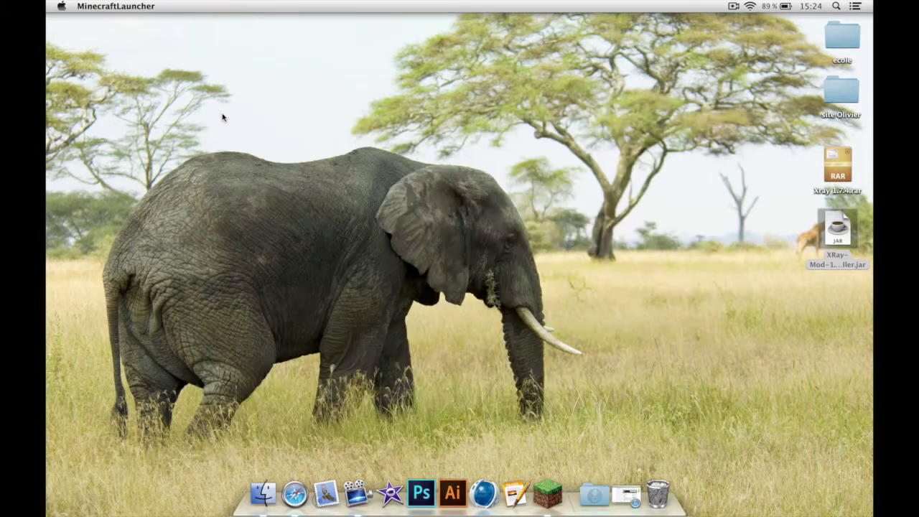
pyautogui.keyDown('super'); pyautogui.click(822, 164); pyautogui.keyUp('super')
pyautogui.moveTo(823, 164); pyautogui.dragTo(638, 496)
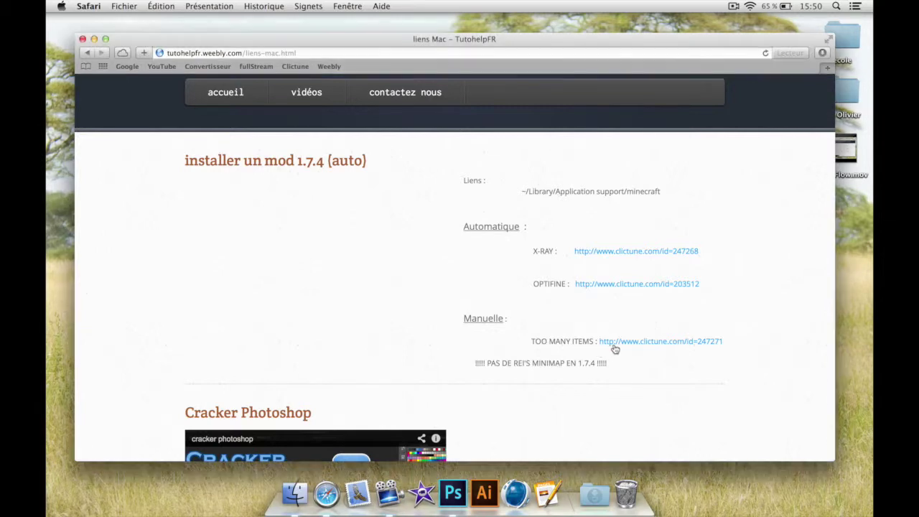
# Follow the TOO MANY ITEMS link and download the non-forge TooManyItems2014_01_10_1.7.4 from the mod page
pyautogui.click(613, 344)
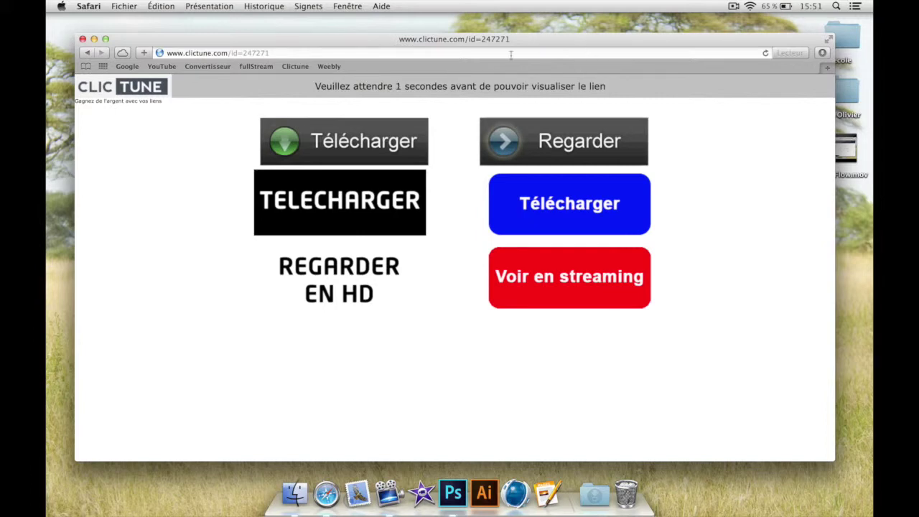
pyautogui.click(429, 86)
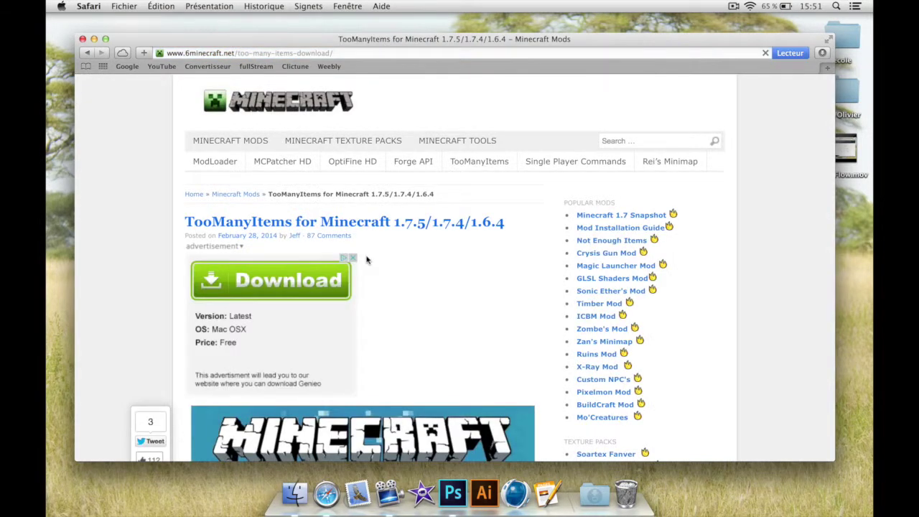
pyautogui.scroll(-8, 370, 257)
pyautogui.scroll(-10, 367, 255)
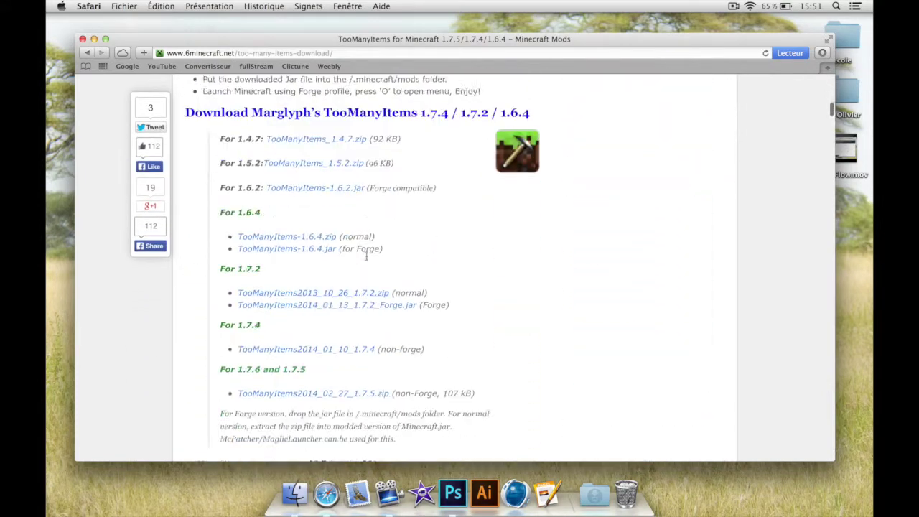
pyautogui.scroll(-1, 290, 344)
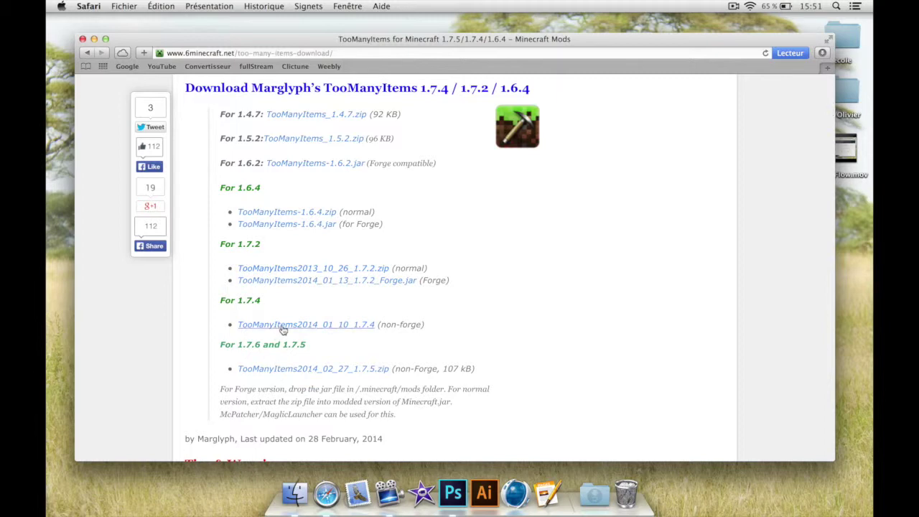
pyautogui.click(284, 327)
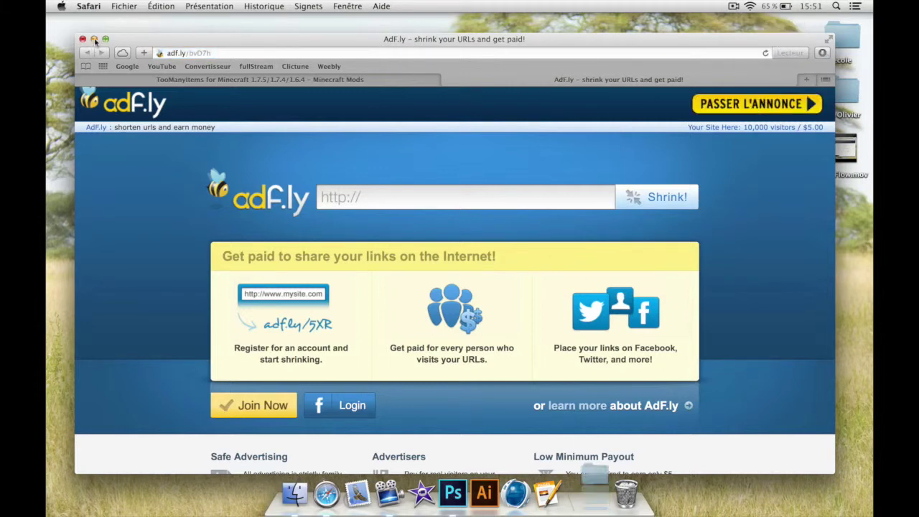
# Minimise the browser and move the downloaded TooManyItems folder from the downloads to the desktop
pyautogui.press('super+m')
pyautogui.click(575, 488)
pyautogui.moveTo(543, 407); pyautogui.dragTo(835, 284)
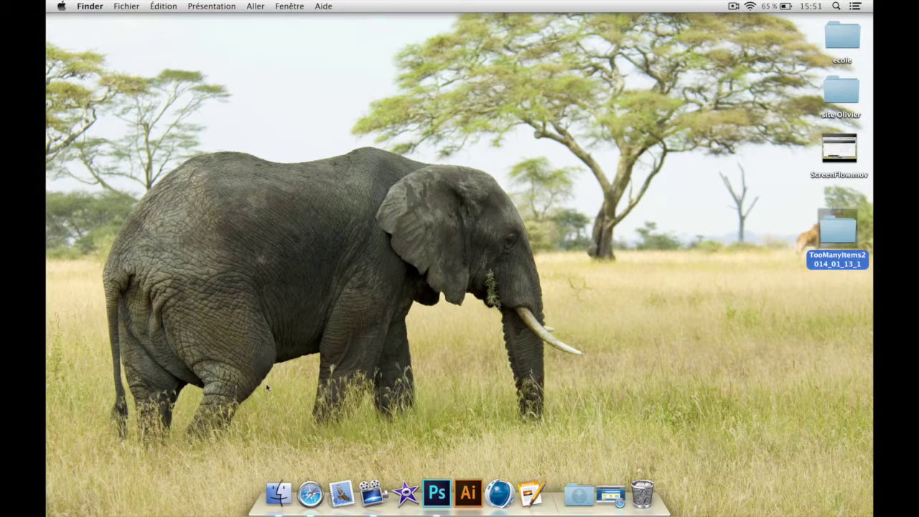
# In Finder, go to the folder ~/Library/Application support/minecraft and open its versions folder
pyautogui.click(279, 493)
pyautogui.click(255, 6)
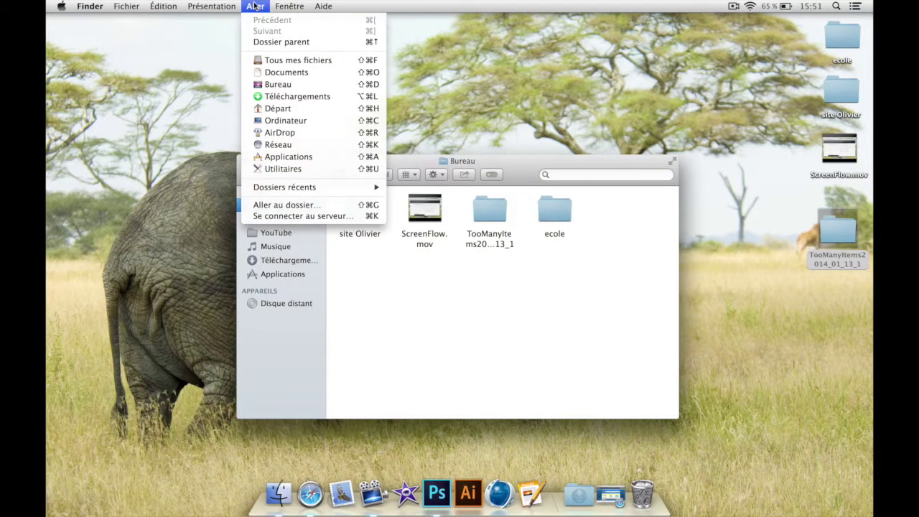
pyautogui.click(250, 15)
pyautogui.click(251, 7)
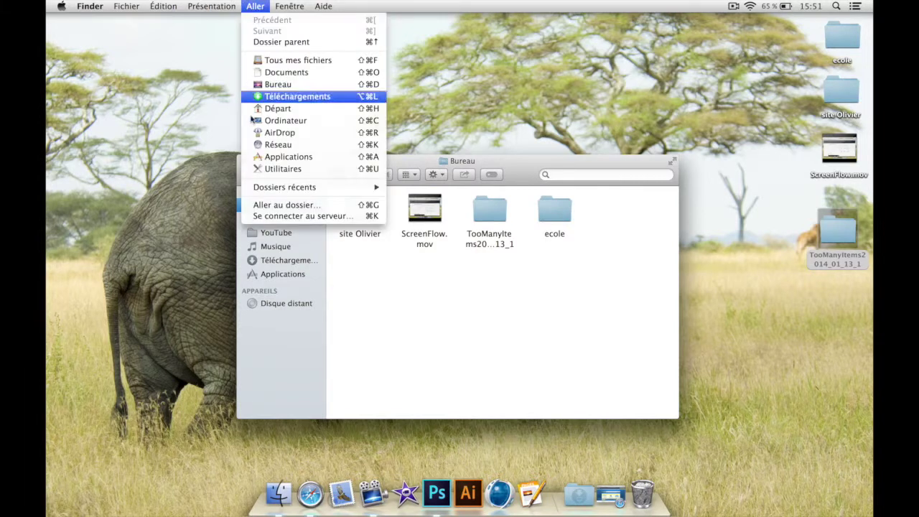
pyautogui.click(281, 208)
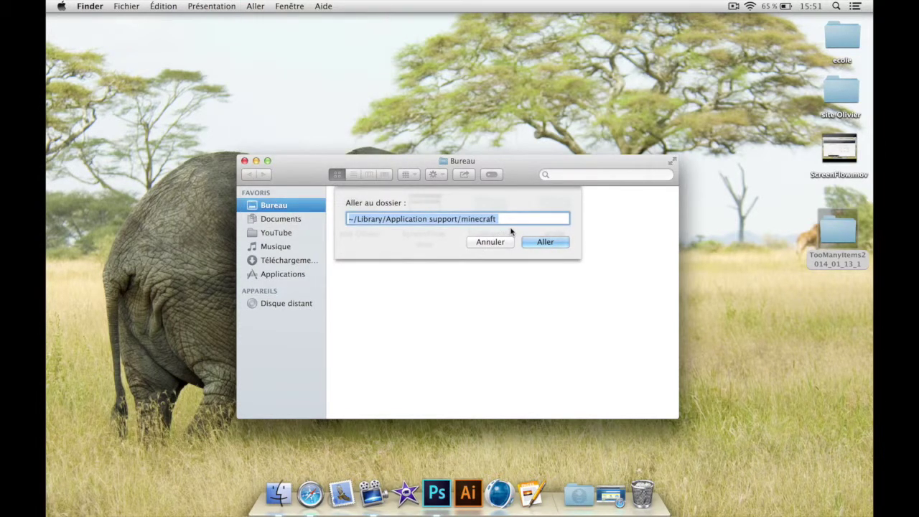
pyautogui.click(551, 244)
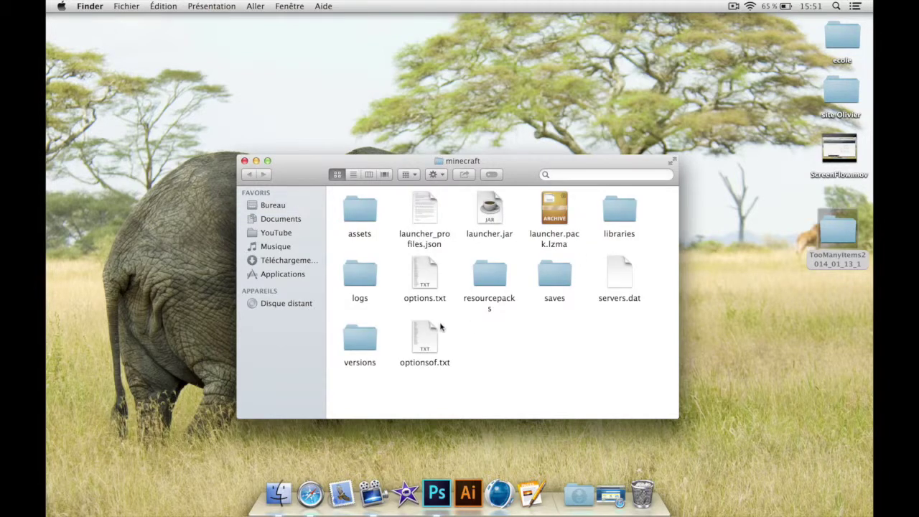
pyautogui.doubleClick(368, 334)
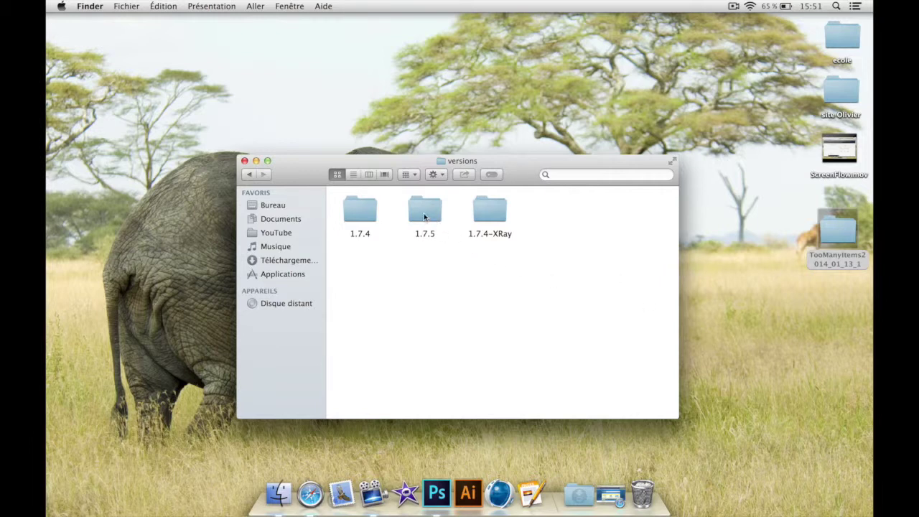
# Open the 1.7.4 version folder and copy its 1.7.4.jar and 1.7.4.json files
pyautogui.doubleClick(370, 216)
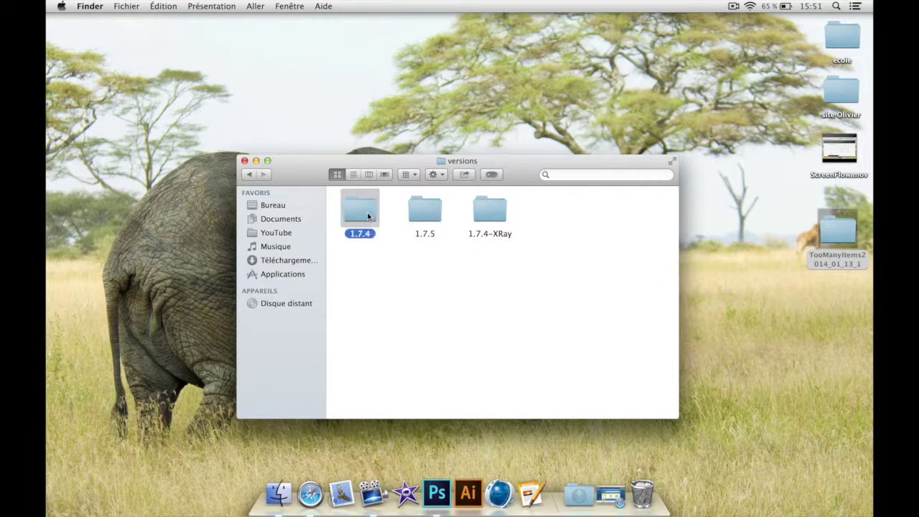
pyautogui.moveTo(459, 226); pyautogui.dragTo(339, 219)
pyautogui.rightClick(339, 218)
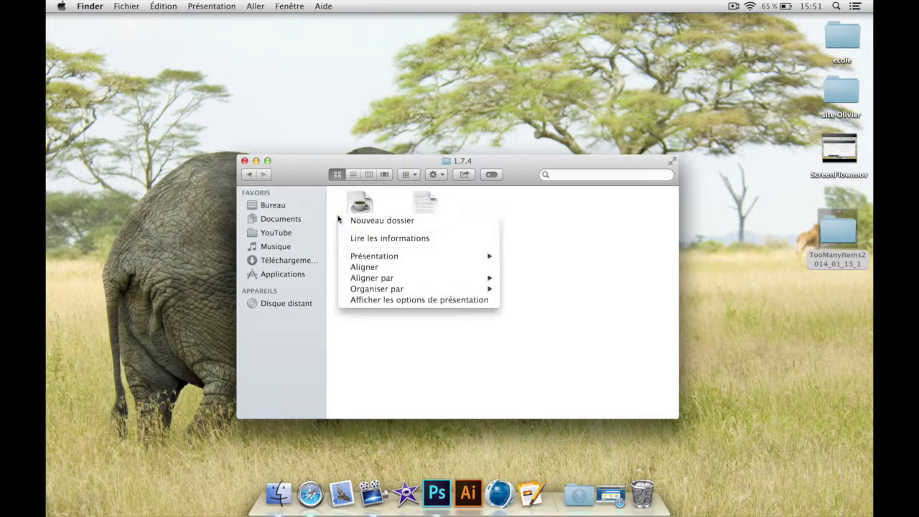
pyautogui.click(337, 204)
pyautogui.moveTo(336, 203); pyautogui.dragTo(449, 237)
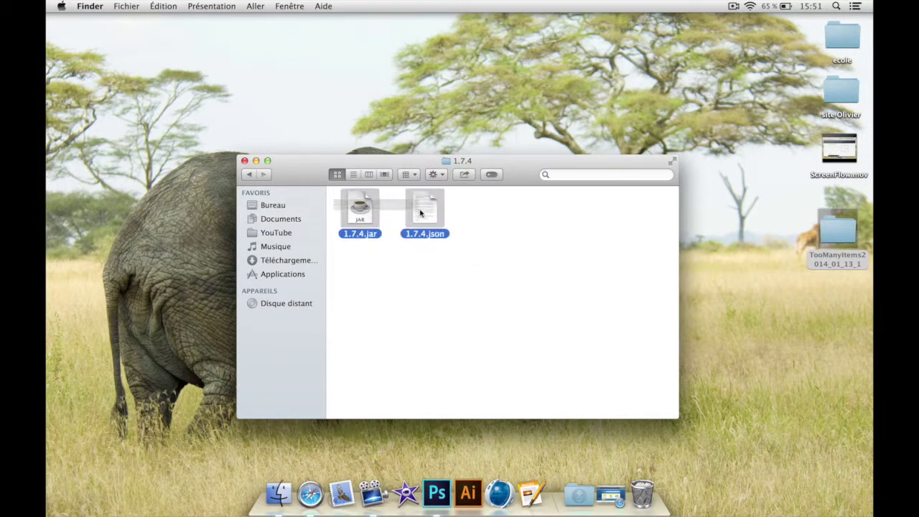
pyautogui.rightClick(424, 212)
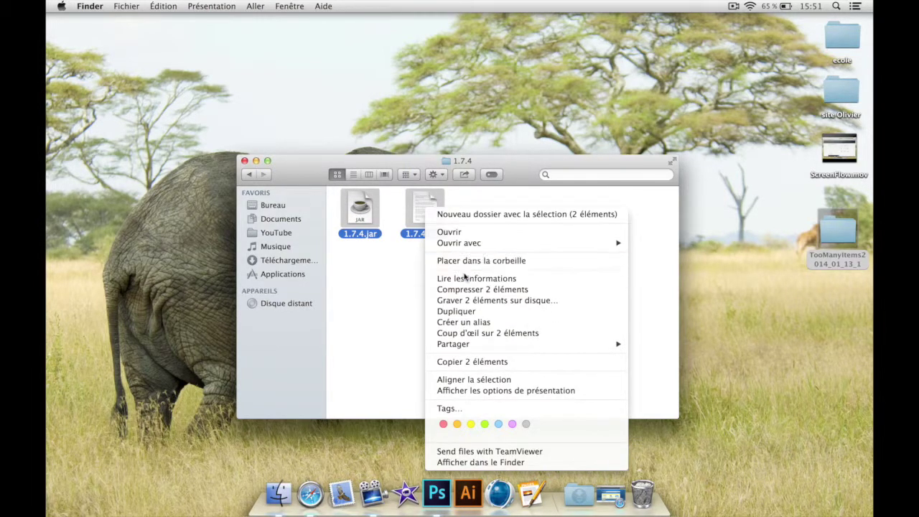
pyautogui.click(460, 361)
# Create a folder named mod in the versions folder and paste the copied jar and json files into it
pyautogui.click(249, 174)
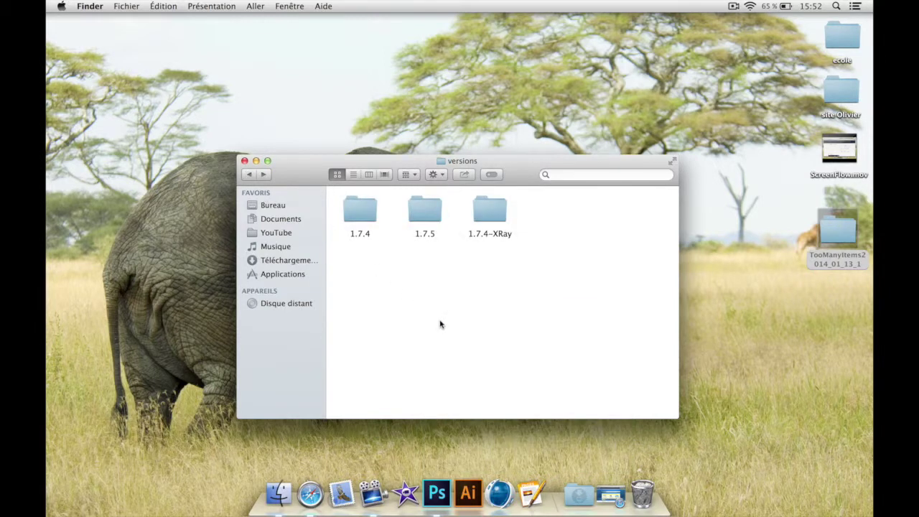
pyautogui.rightClick(440, 324)
pyautogui.click(458, 329)
pyautogui.write('mod')
pyautogui.press('Return')
pyautogui.doubleClick(435, 326)
pyautogui.rightClick(435, 279)
pyautogui.click(466, 316)
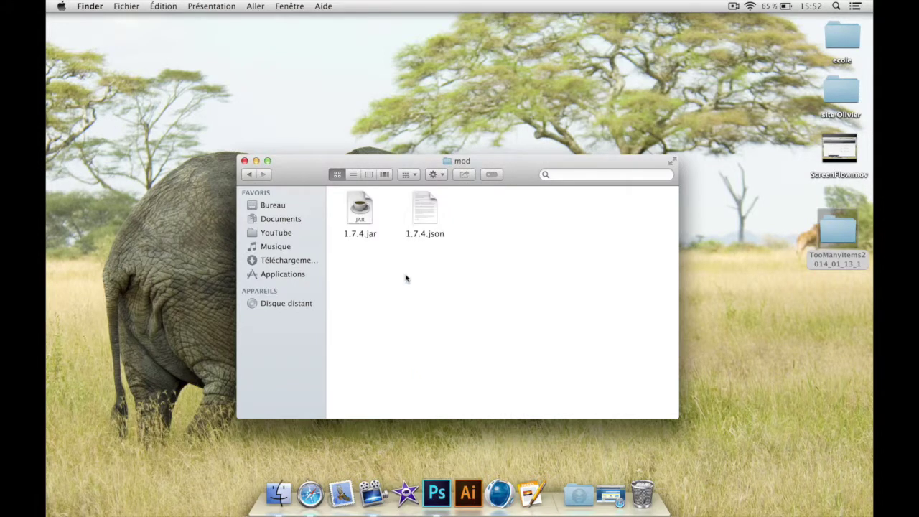
# Rename the two pasted files in the mod folder to mod.jar and mod.json
pyautogui.click(361, 215)
pyautogui.press('Return')
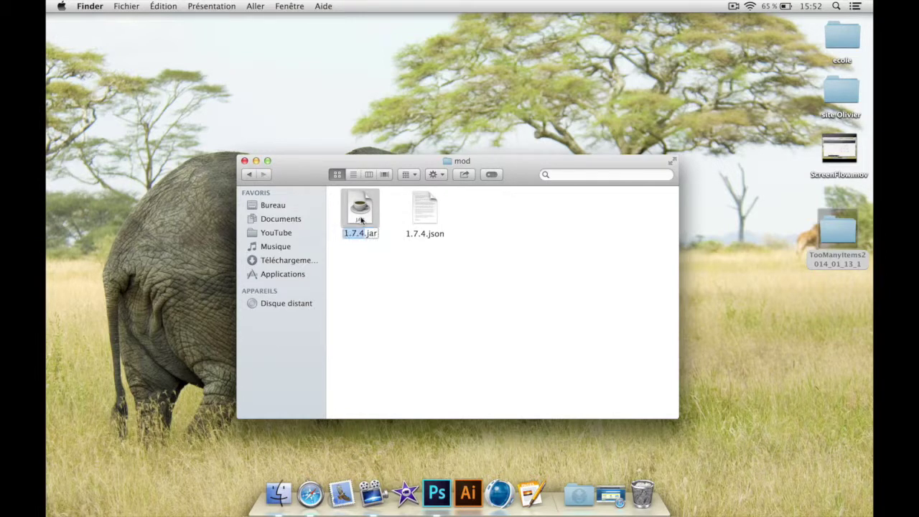
pyautogui.write('mo')
pyautogui.press('Return')
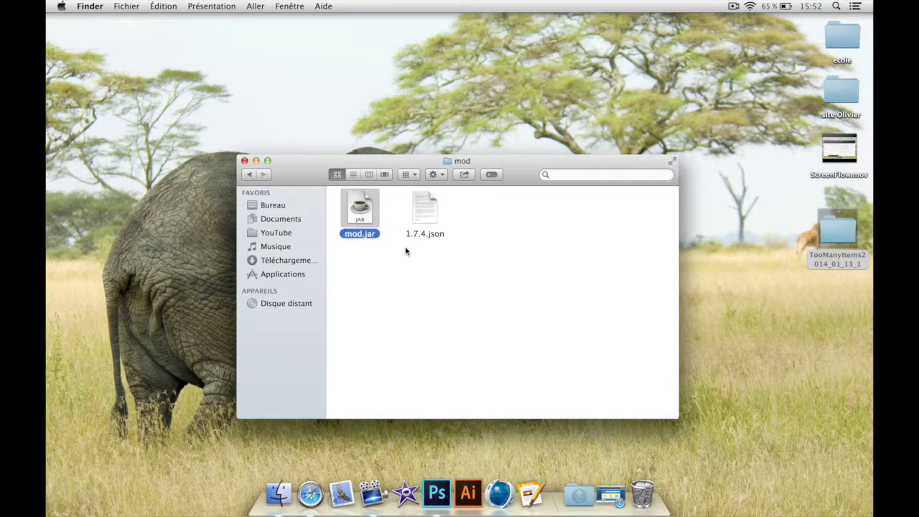
pyautogui.click(430, 222)
pyautogui.press('Return')
pyautogui.write('mod')
pyautogui.press('Return')
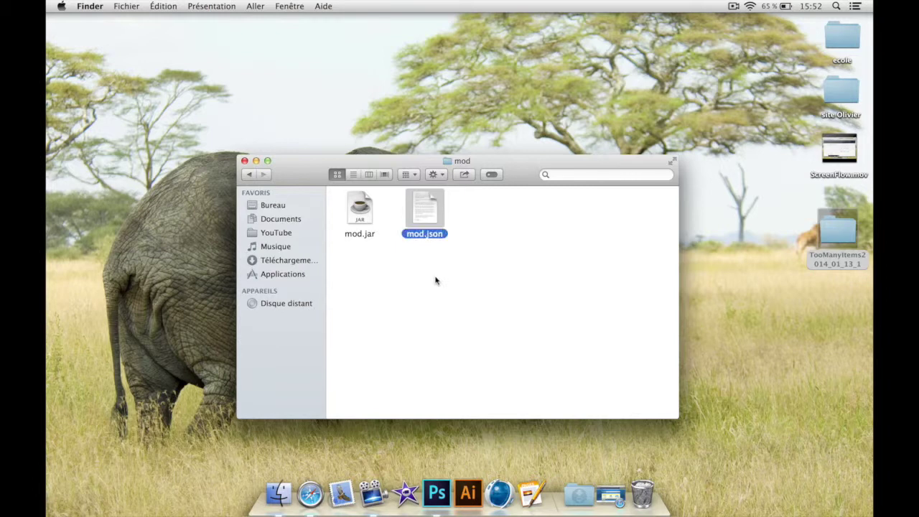
# Change the id value in mod.json to mod, close the file, and reopen it briefly to check the edit
pyautogui.doubleClick(427, 213)
pyautogui.press('BackSpace')
pyautogui.press('BackSpace')
pyautogui.press('BackSpace')
pyautogui.press('BackSpace')
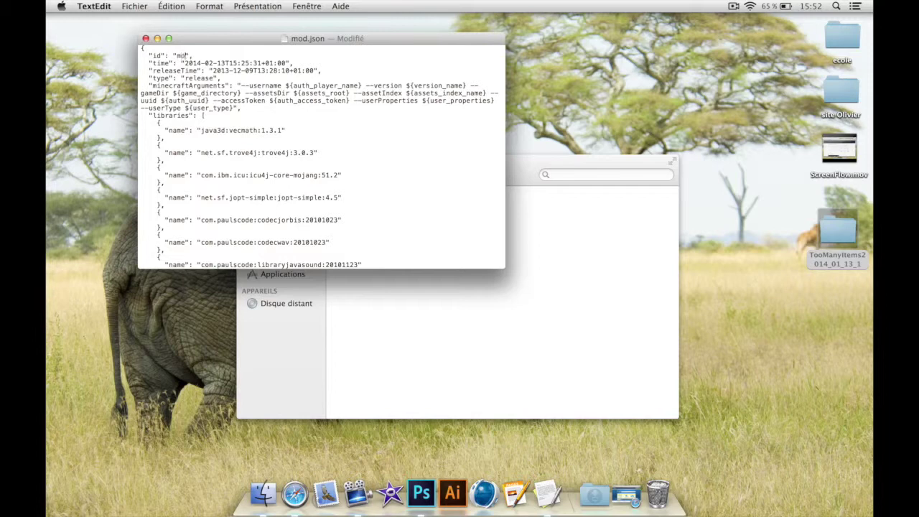
pyautogui.click(145, 40)
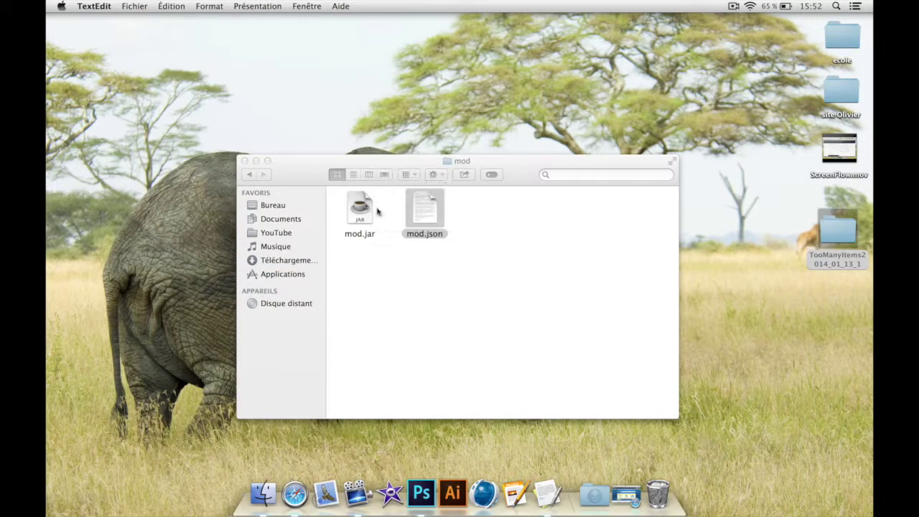
pyautogui.doubleClick(431, 232)
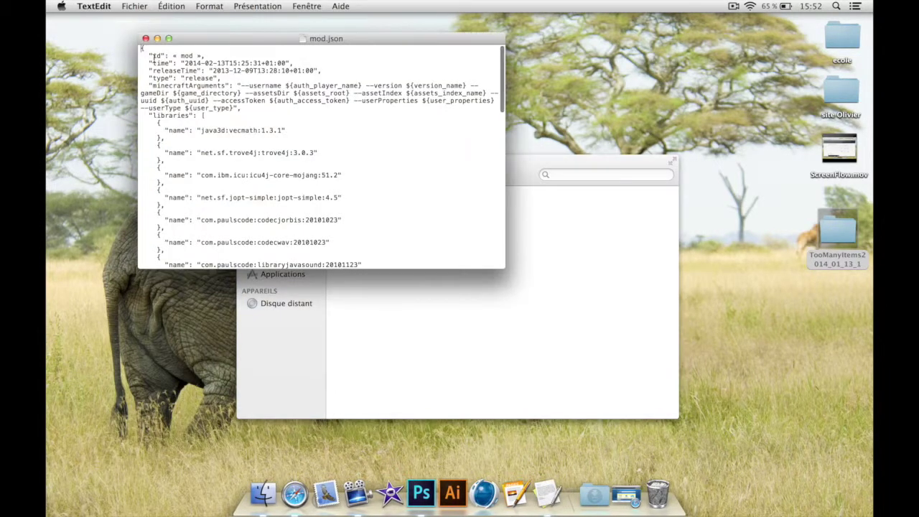
pyautogui.click(146, 40)
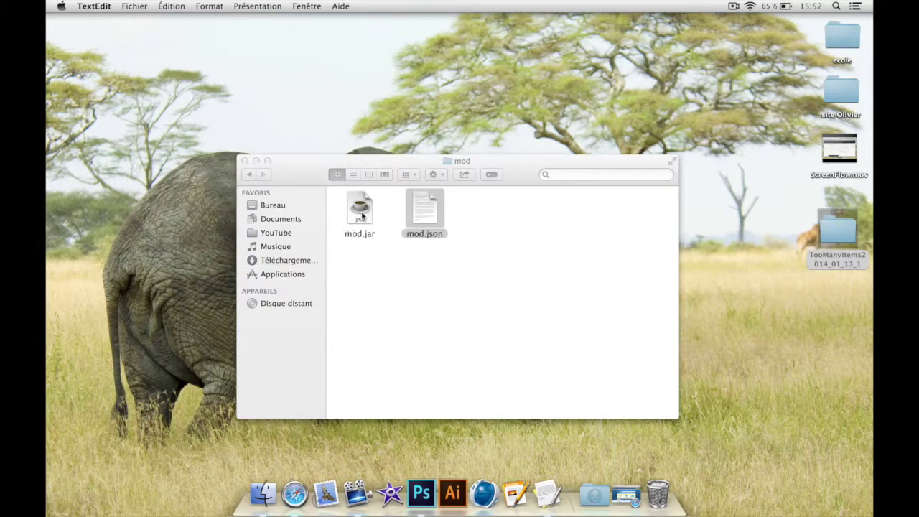
# Extract mod.jar with Utilitaire d'archive and place the extracted mod folder below the two files
pyautogui.rightClick(363, 214)
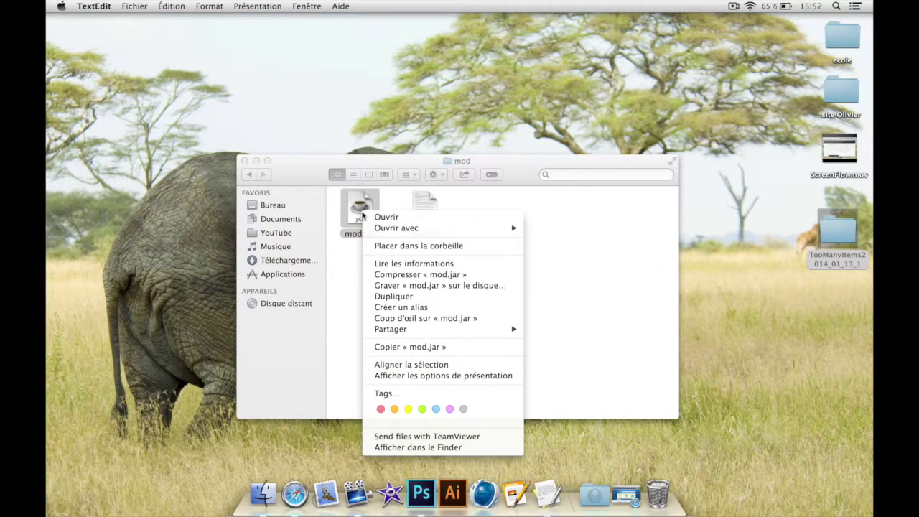
pyautogui.moveTo(390, 228)
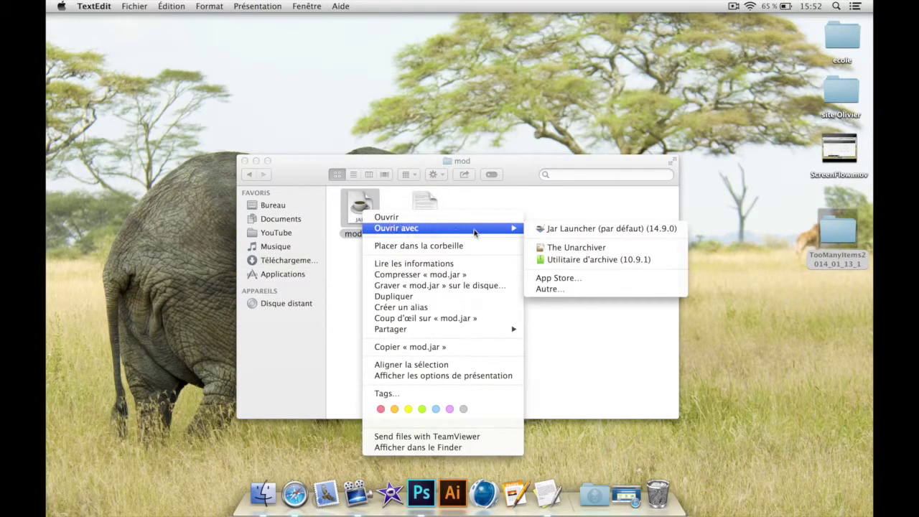
pyautogui.click(567, 263)
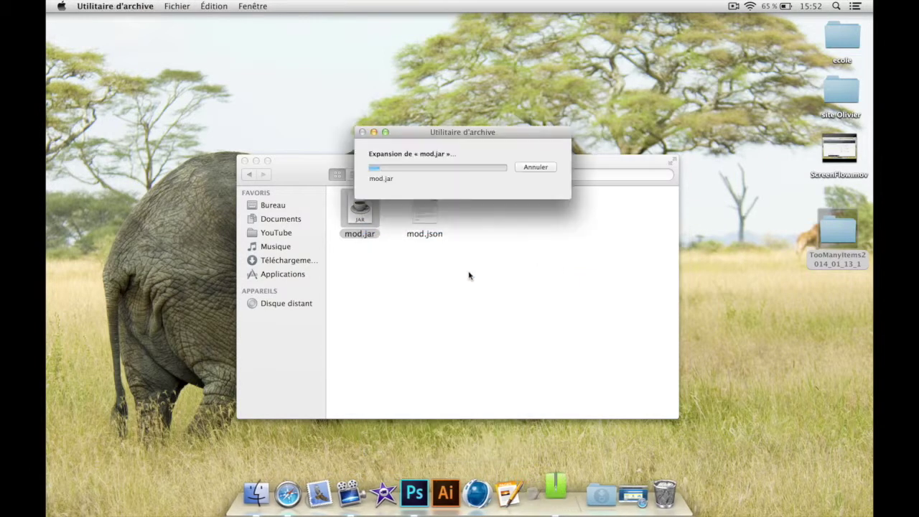
pyautogui.moveTo(384, 222); pyautogui.dragTo(438, 337)
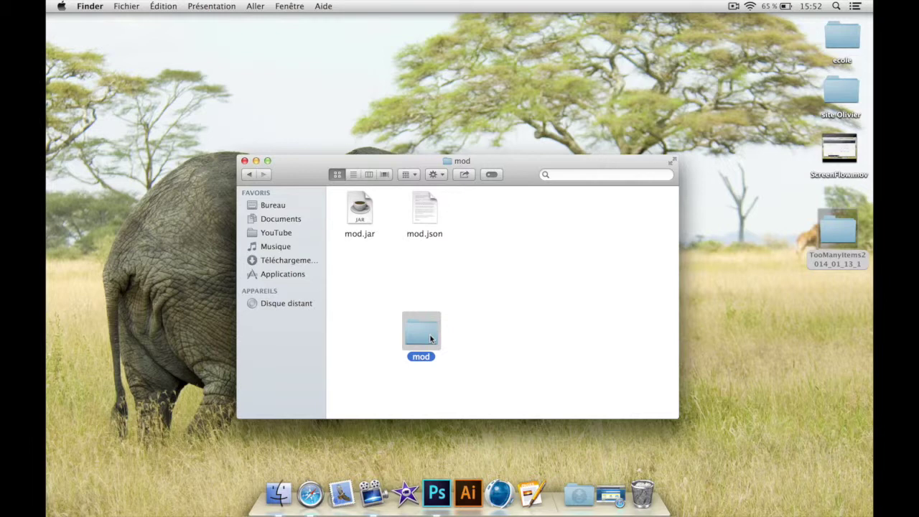
# Open the extracted mod folder and search only within it for META-INF
pyautogui.doubleClick(430, 338)
pyautogui.click(561, 174)
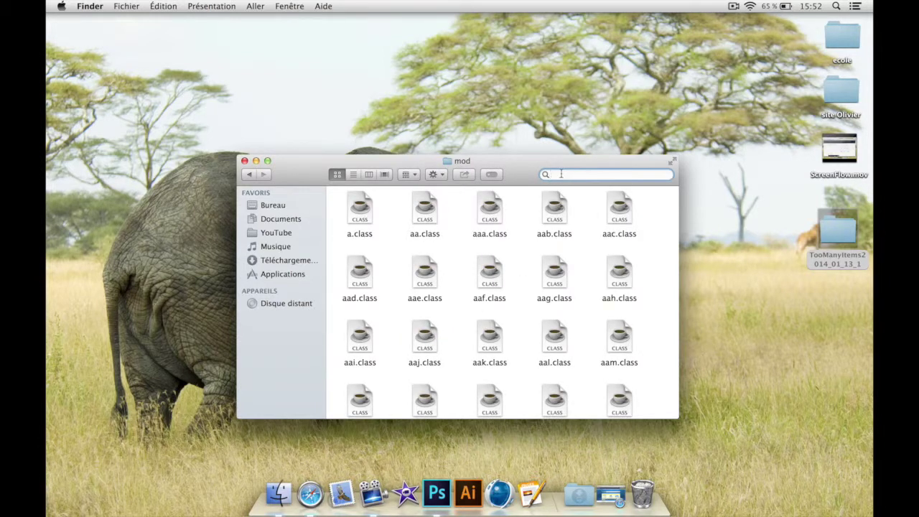
pyautogui.write('meta')
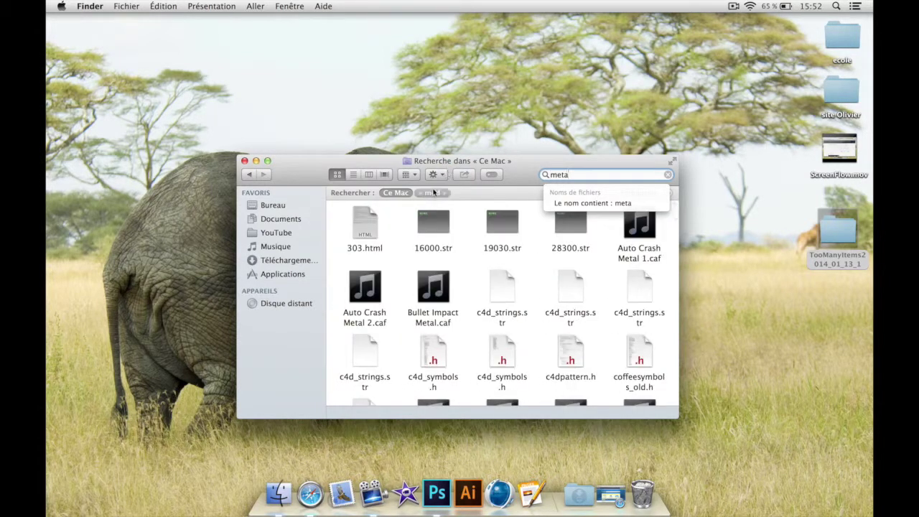
pyautogui.click(432, 192)
pyautogui.press('BackSpace')
pyautogui.press('BackSpace')
pyautogui.press('BackSpace')
pyautogui.press('BackSpace')
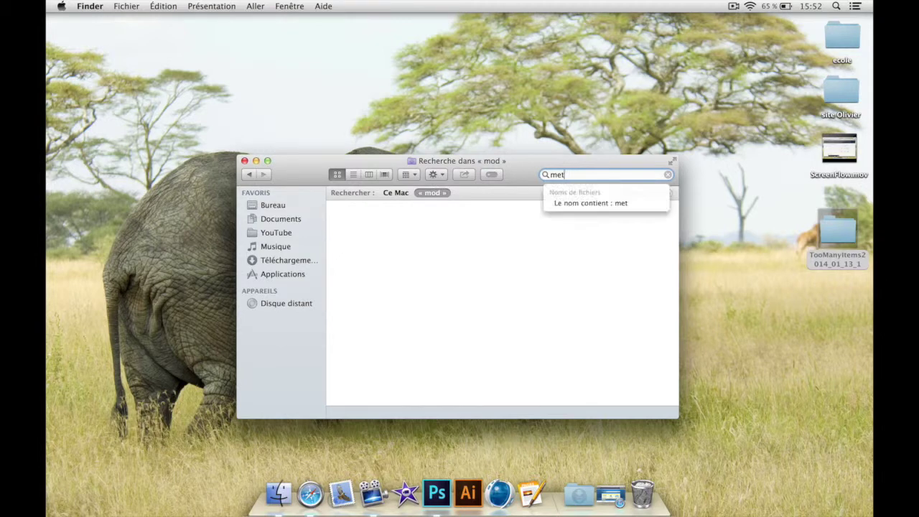
pyautogui.write('ME')
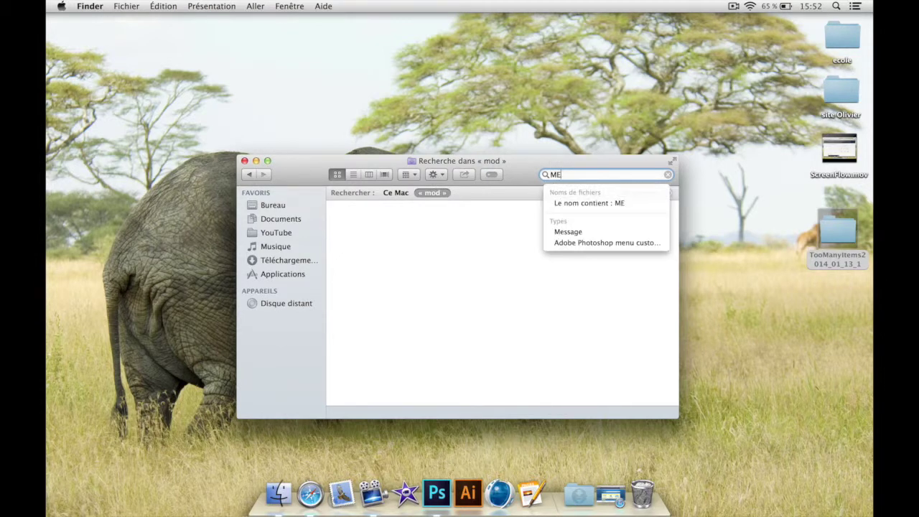
pyautogui.write('TA')
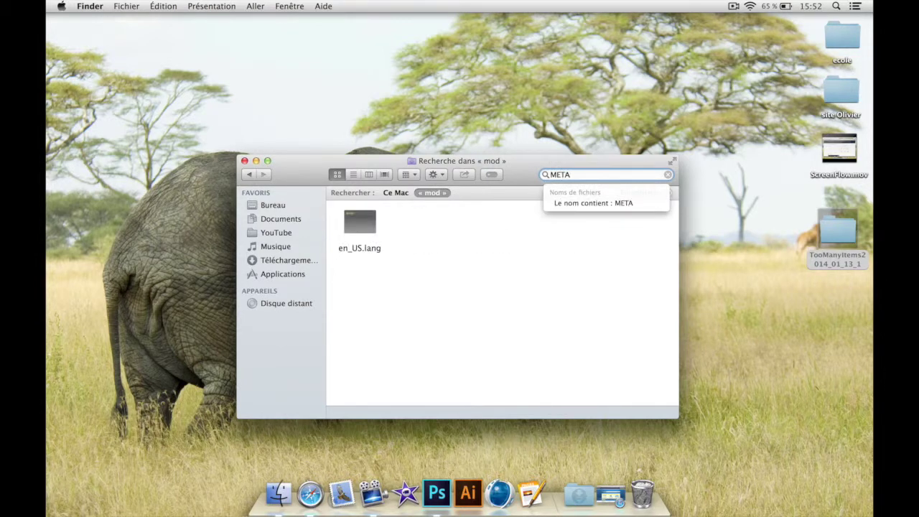
pyautogui.write('-INF')
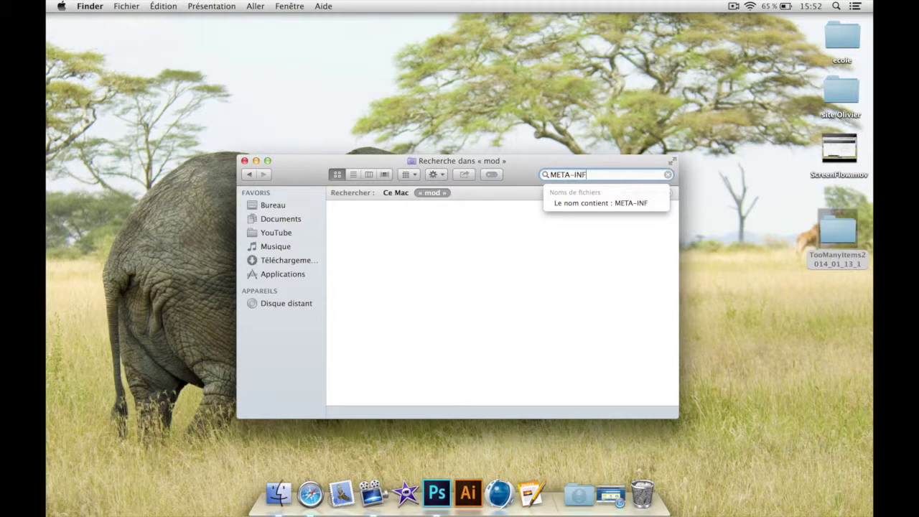
pyautogui.press('Return')
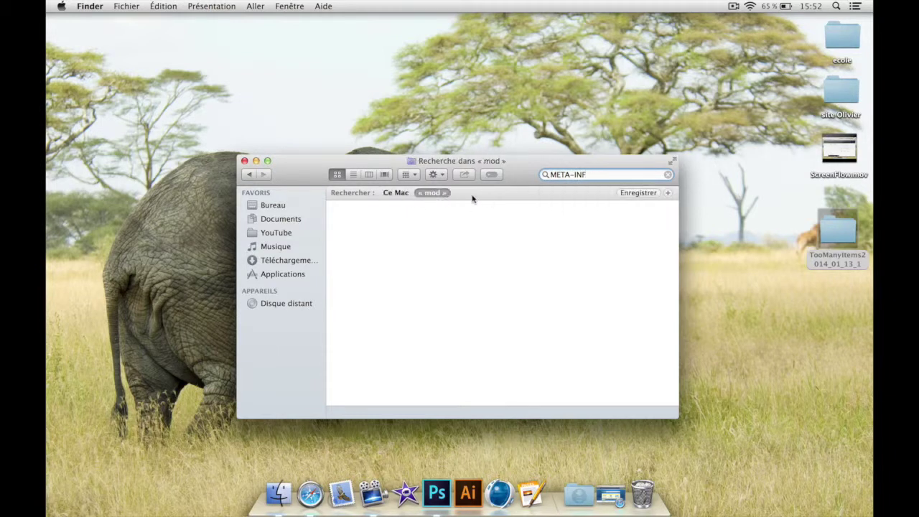
pyautogui.tripleClick(593, 175)
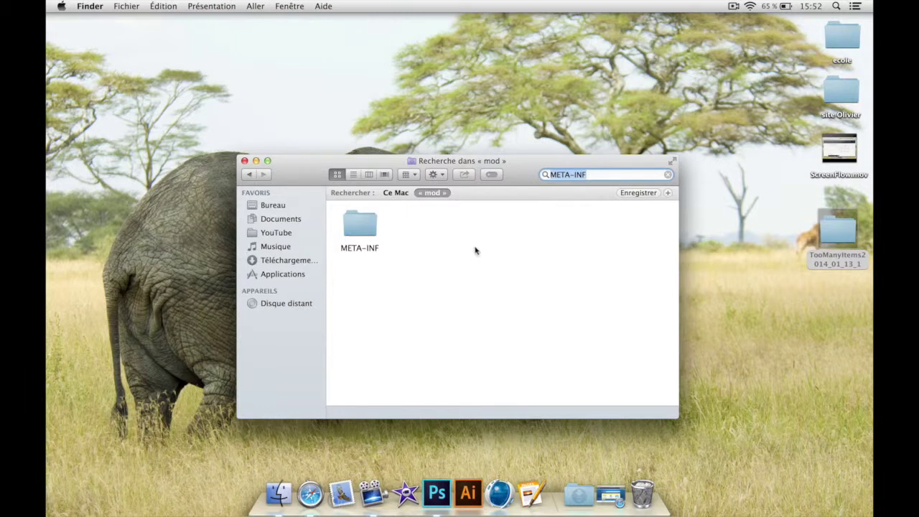
# Move the META-INF folder to the trash and return to the extracted mod folder's full contents
pyautogui.click(475, 250)
pyautogui.rightClick(362, 221)
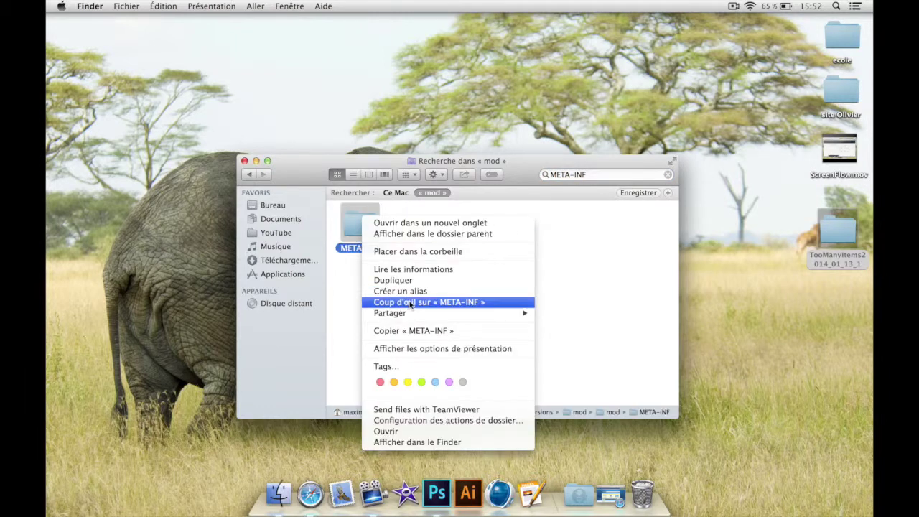
pyautogui.click(423, 253)
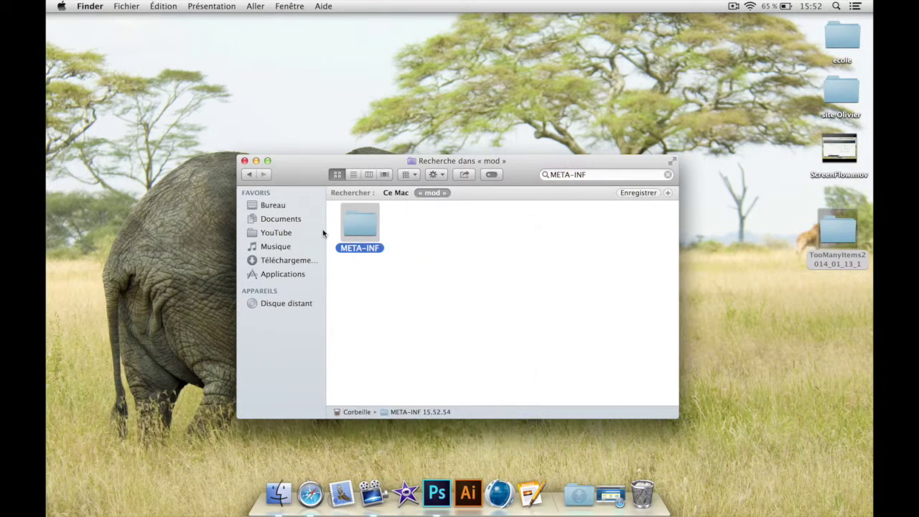
pyautogui.click(248, 176)
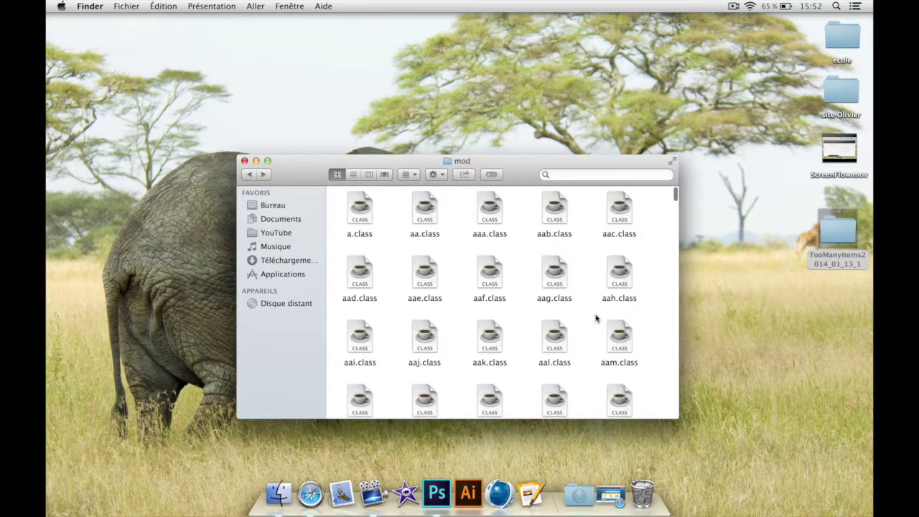
# Move all files from the desktop folder TooManyItems2014_01_13_1 into the extracted mod folder, and close the emptied folder's window
pyautogui.doubleClick(829, 236)
pyautogui.scroll(-10, 428, 267)
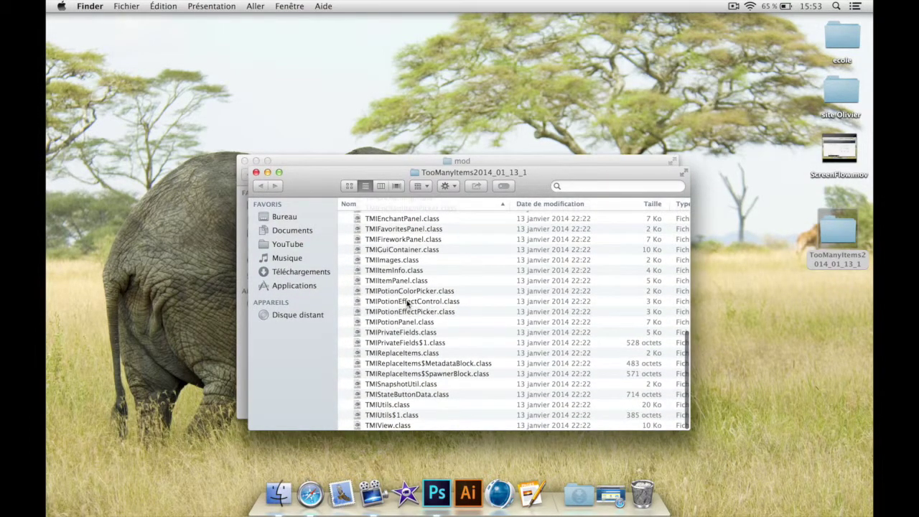
pyautogui.click(407, 303)
pyautogui.press('super+a')
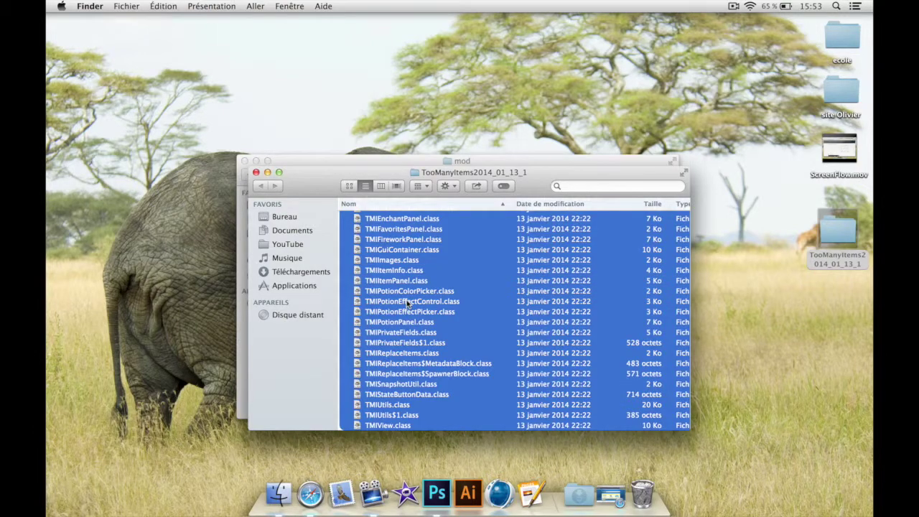
pyautogui.moveTo(403, 177); pyautogui.dragTo(486, 390)
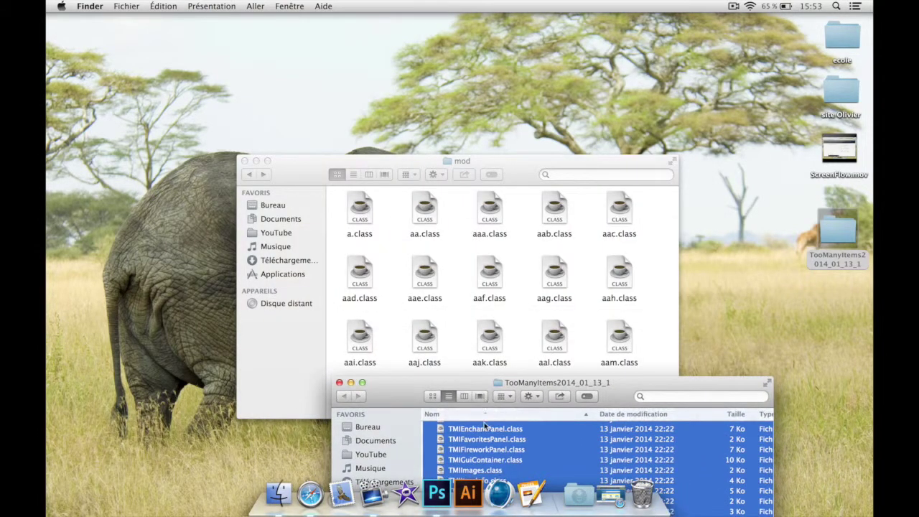
pyautogui.moveTo(485, 278); pyautogui.dragTo(457, 277)
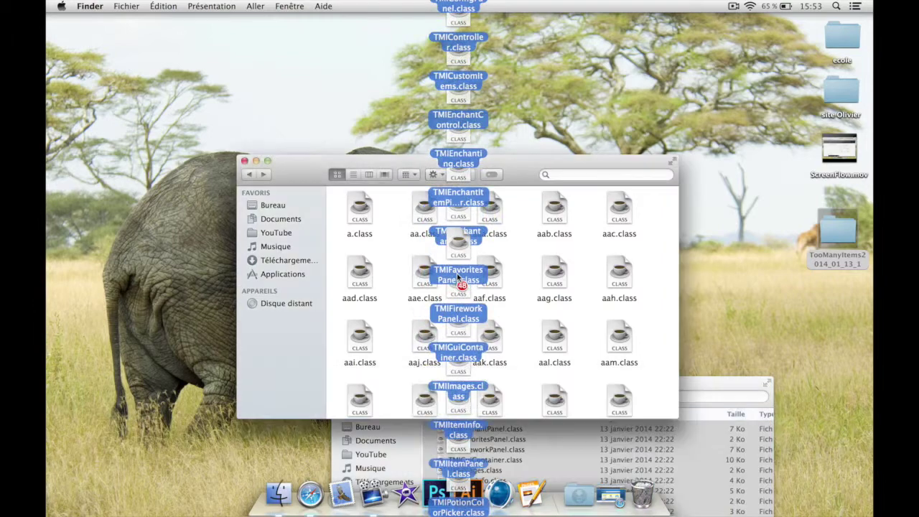
pyautogui.click(425, 144)
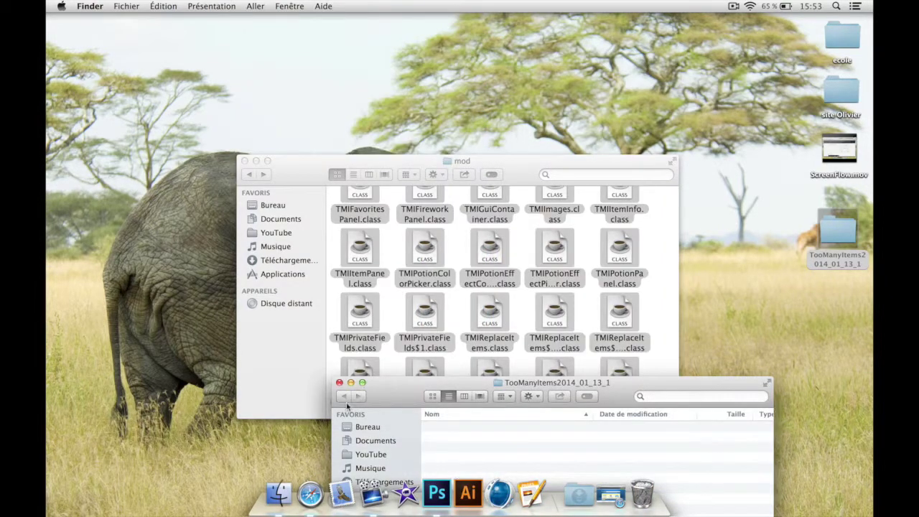
pyautogui.click(338, 381)
# Compress all items inside the extracted mod folder into a single zip archive
pyautogui.scroll(5, 395, 269)
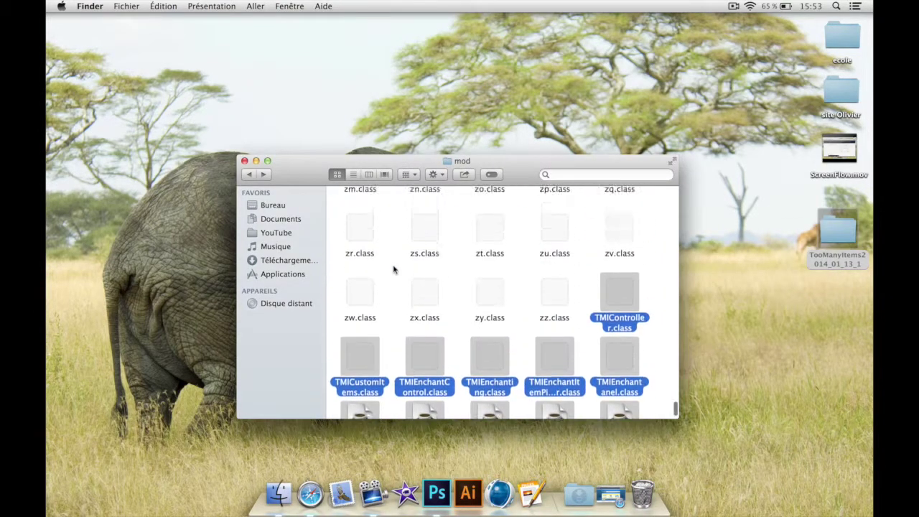
pyautogui.click(424, 244)
pyautogui.press('super+a')
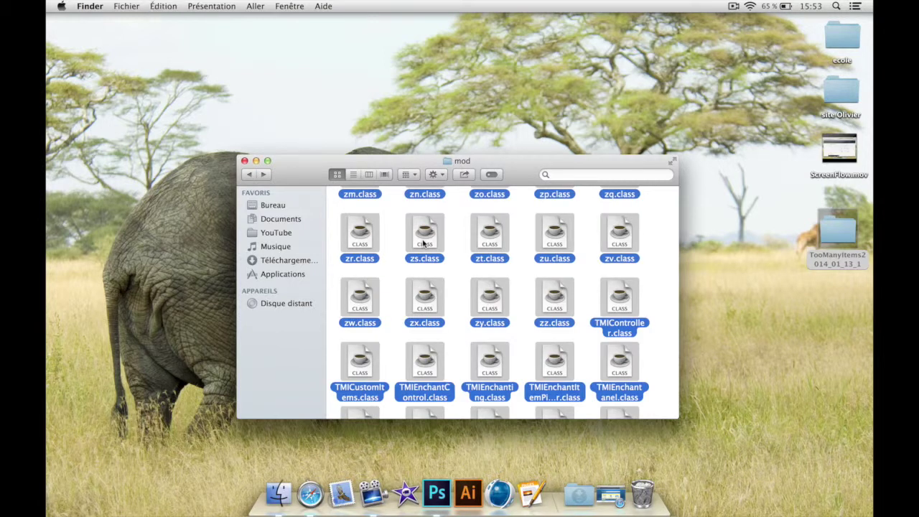
pyautogui.rightClick(423, 244)
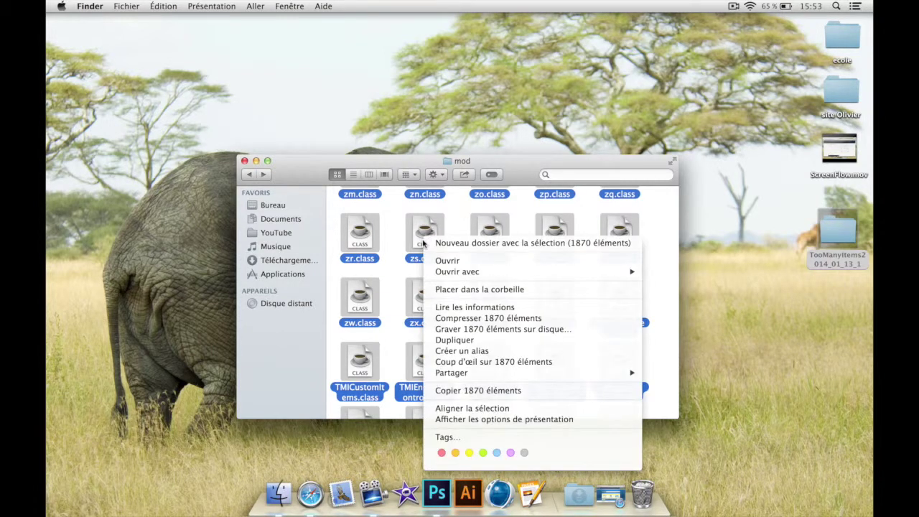
pyautogui.click(467, 319)
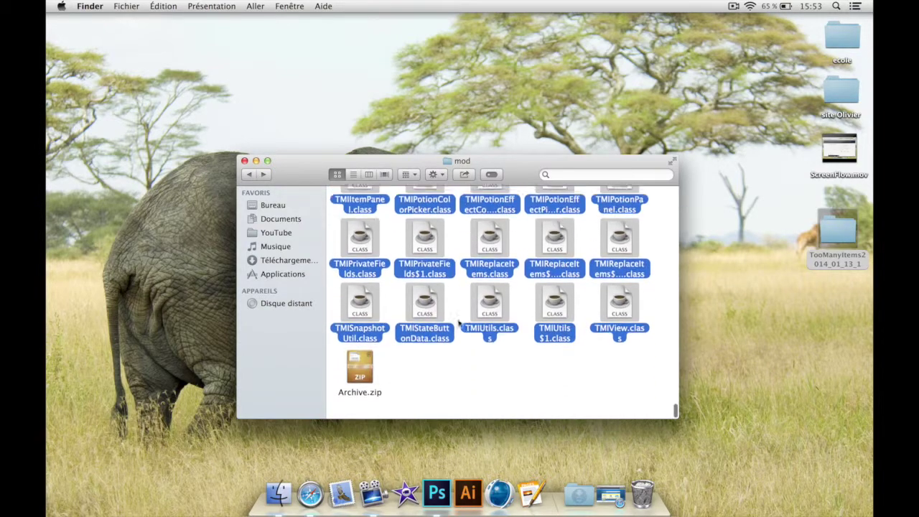
# Move Archive.zip out of the extracted folder by way of the desktop into the parent mod version folder
pyautogui.click(350, 378)
pyautogui.moveTo(350, 378); pyautogui.dragTo(127, 304)
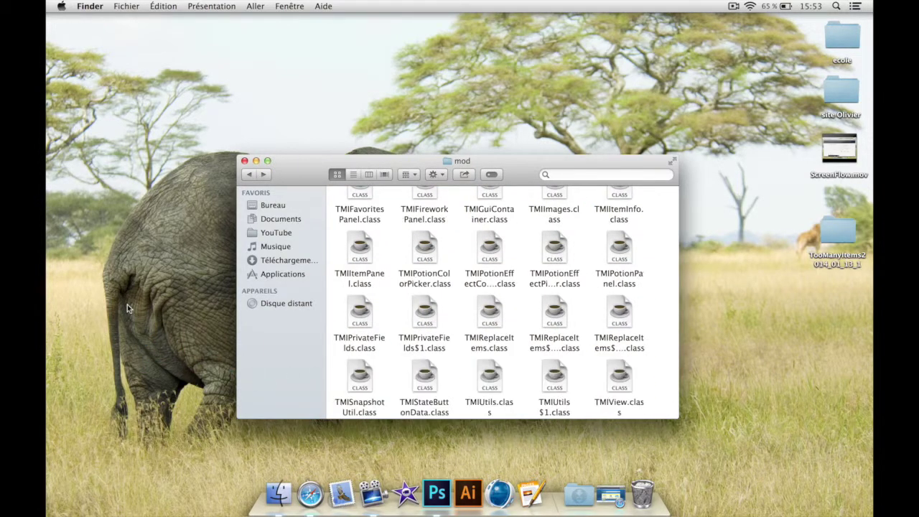
pyautogui.click(247, 177)
pyautogui.moveTo(126, 315); pyautogui.dragTo(502, 244)
# Move the original mod.jar and the extracted mod folder to the trash, keeping Archive.zip and mod.json
pyautogui.moveTo(359, 212); pyautogui.dragTo(382, 364)
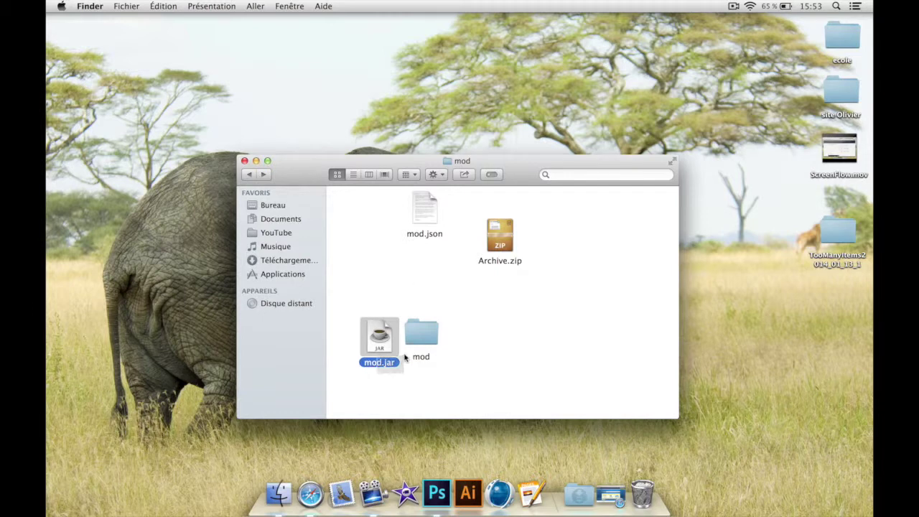
pyautogui.keyDown('super'); pyautogui.click(421, 333); pyautogui.keyUp('super')
pyautogui.rightClick(430, 336)
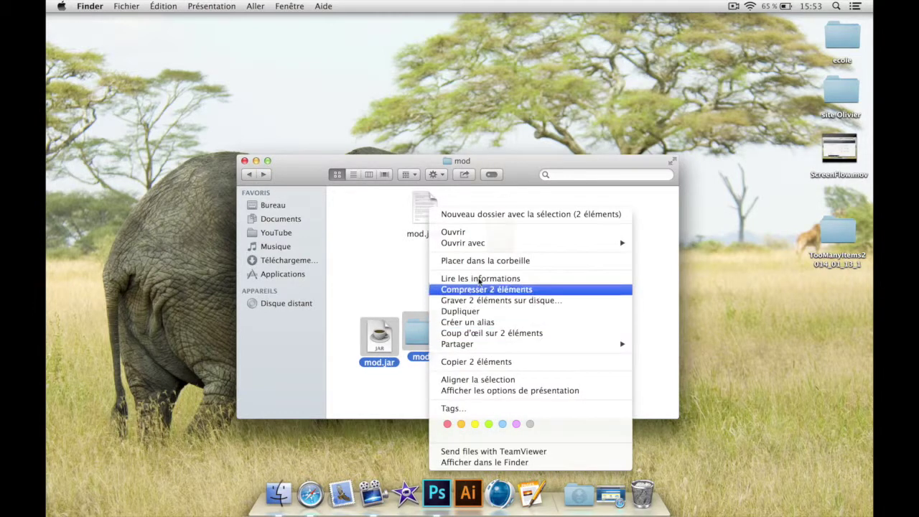
pyautogui.click(478, 261)
# Place Archive.zip beside mod.json, rename it mod.jar, accept the .jar extension, and close the folder window
pyautogui.moveTo(500, 237); pyautogui.dragTo(370, 215)
pyautogui.press('Return')
pyautogui.write('mod')
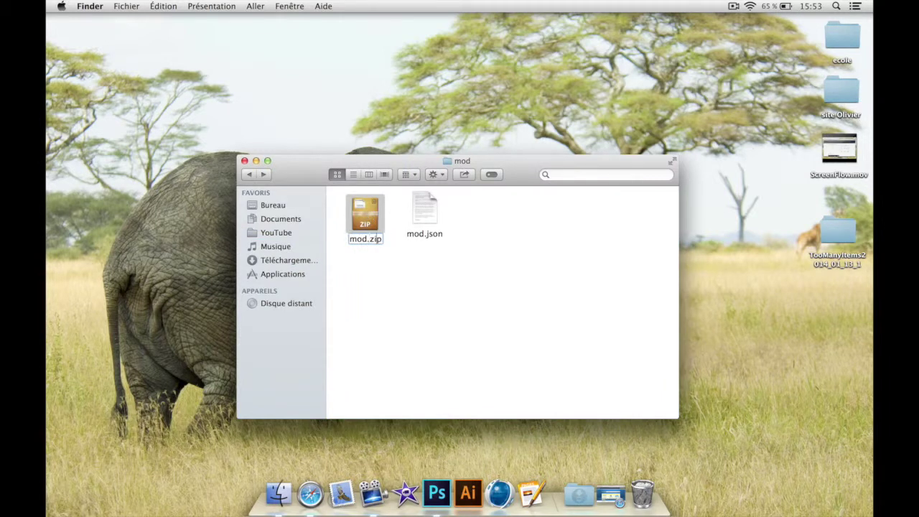
pyautogui.press('BackSpace')
pyautogui.press('BackSpace')
pyautogui.press('BackSpace')
pyautogui.write('jar')
pyautogui.press('Return')
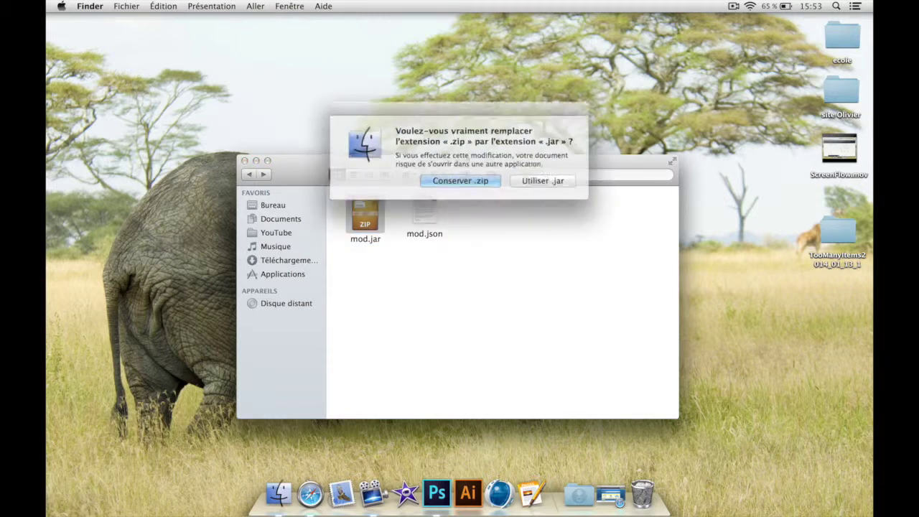
pyautogui.click(543, 182)
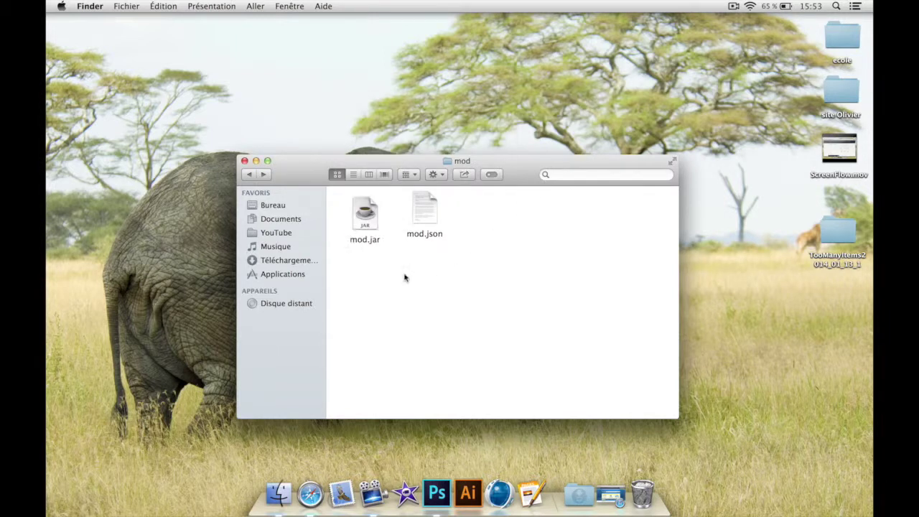
pyautogui.click(244, 160)
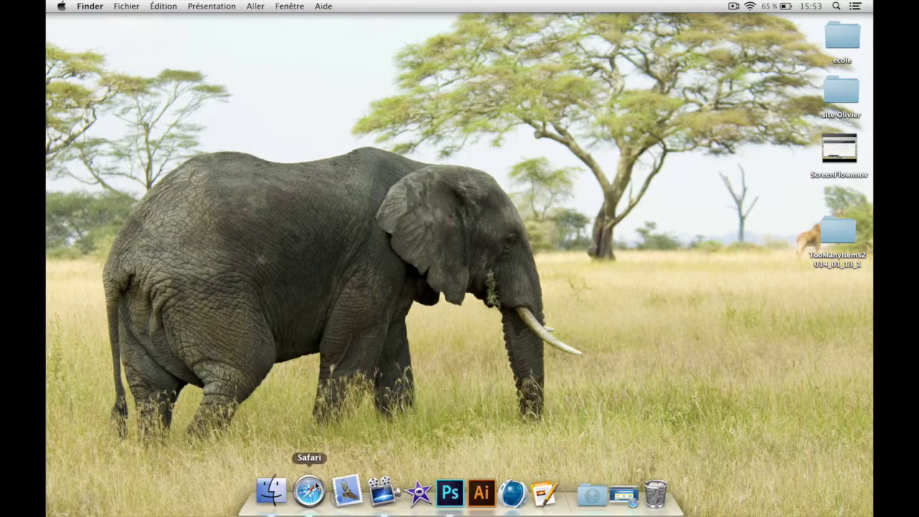